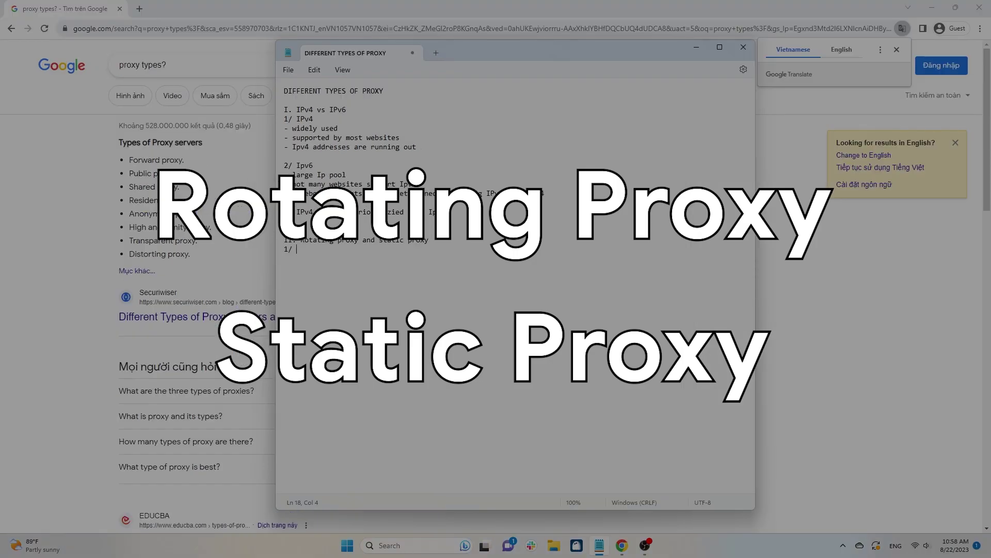
Step: Type the Rotating proxy and Static proxy bullet points and the heading 'III. Datacenter proxy vs residential proxy'
type("Rotating proxy")
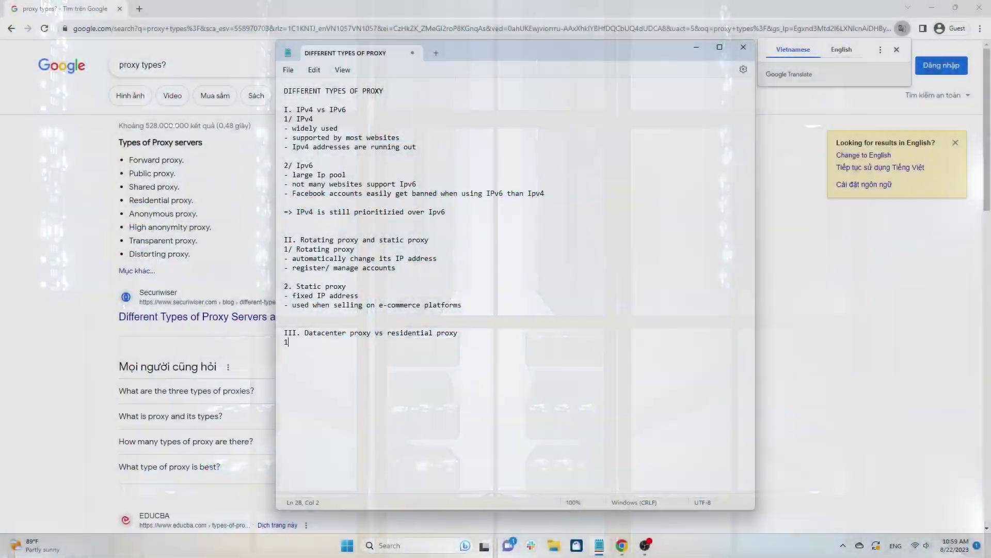
Step: Write the datacenter and residential notes and the conclusion lines, ending '=> manage accounts: depends on your budget'
type("/ Datacenter proxy")
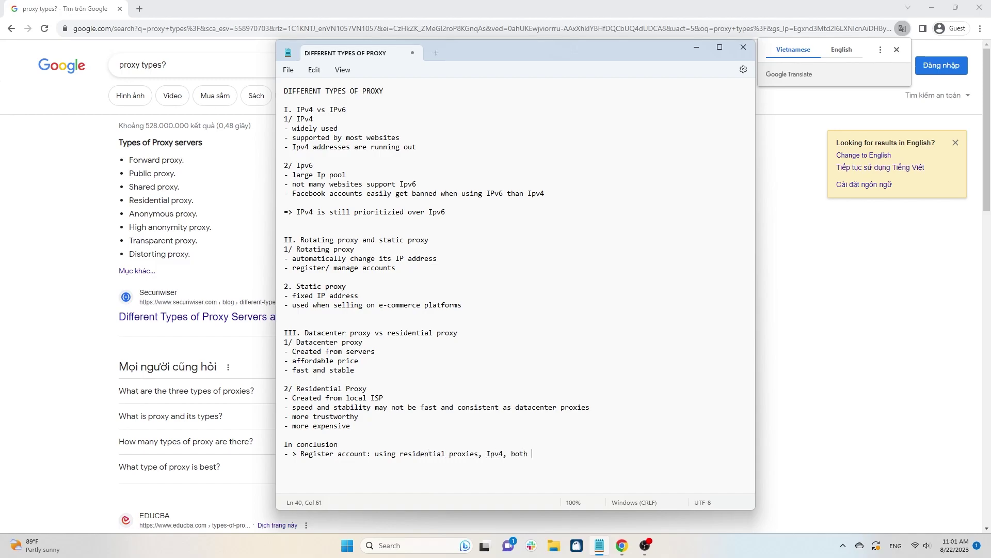
type("rotating and static are acceptable")
key("Return")
key("Return")
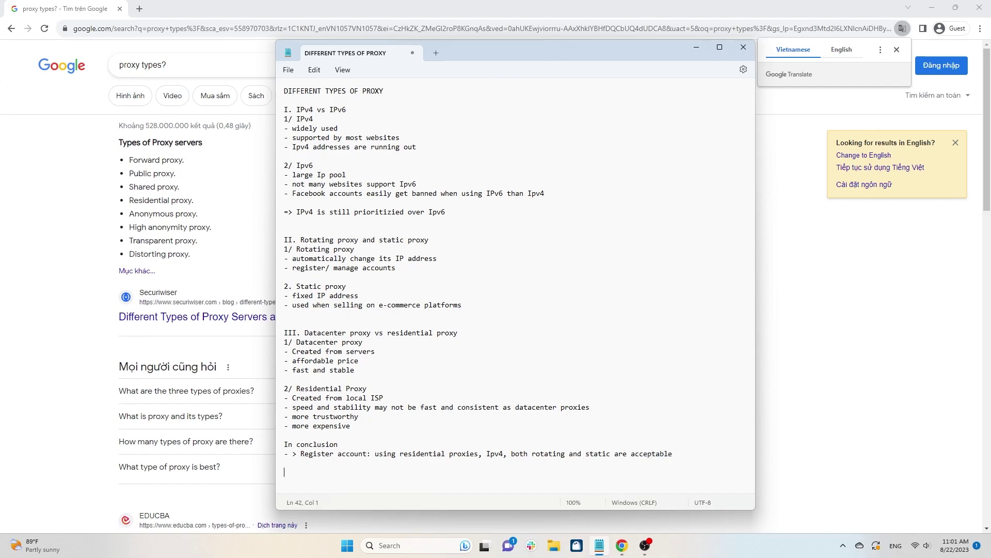
type("=> manage accounts: depends on your budget")
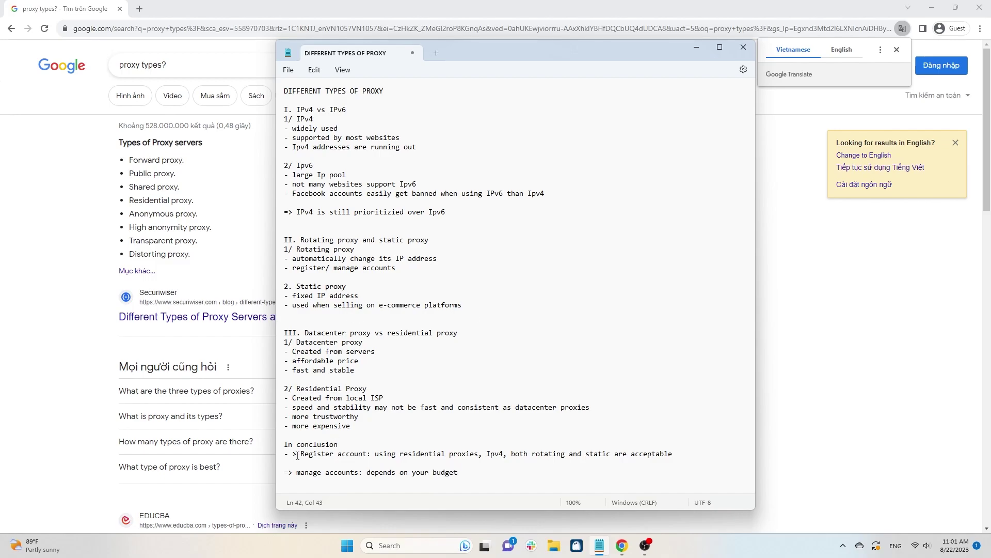
Step: Replace the leading '- >' on the conclusion line with '=>'
left_click(298, 456)
key("BackSpace")
key("BackSpace")
key("BackSpace")
type("=>")
left_click(522, 473)
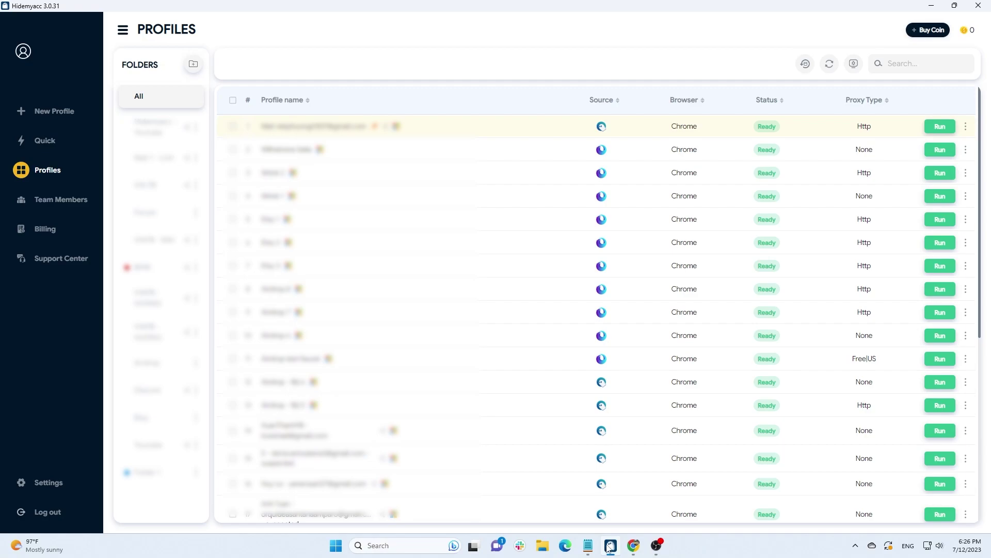
Step: Run the first Hidemyacc profile and Google 'hidemyacc' in its browser
left_click(940, 127)
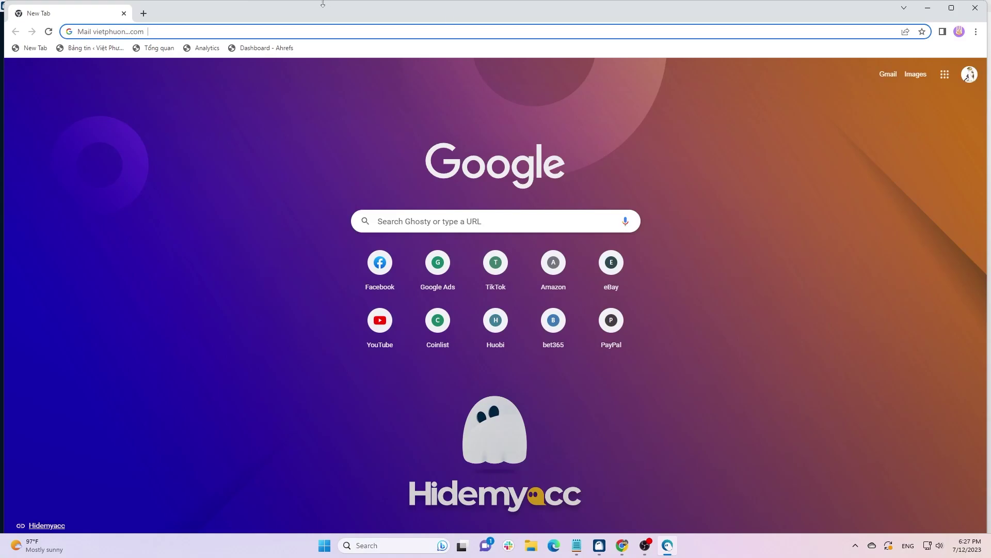
left_click(187, 30)
type("hidemyac")
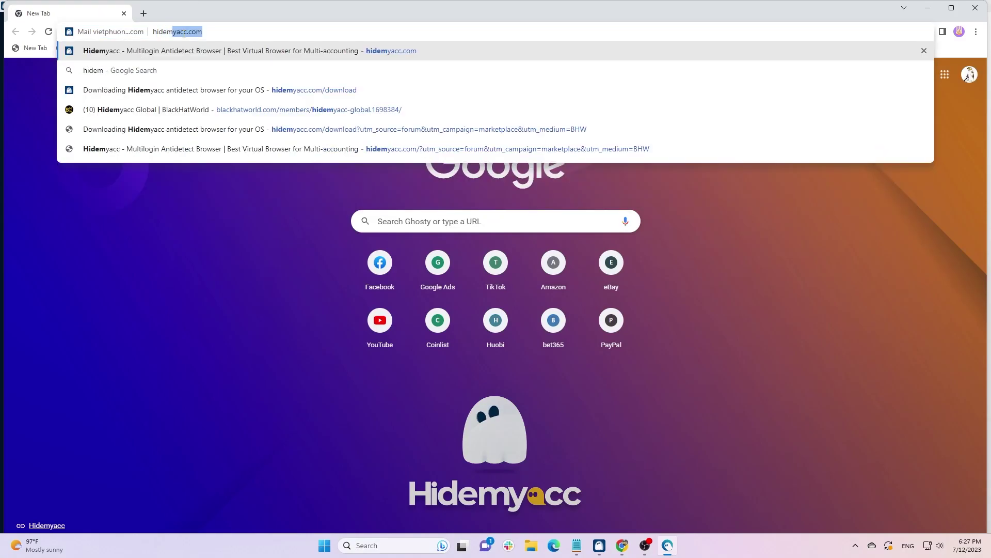
type("c")
key("Return")
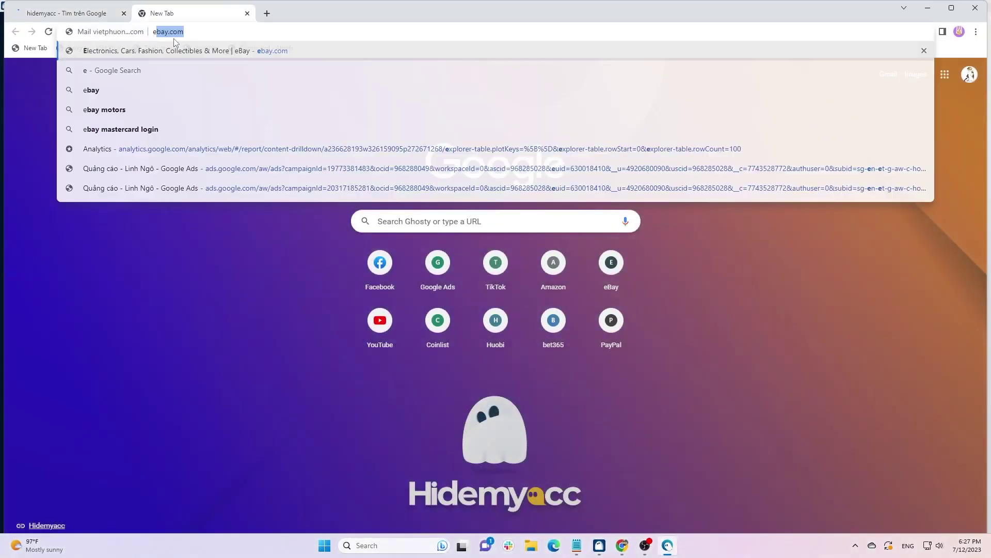
Step: Open the Jordan 4 Retro Thunder 2023 listing on ebay.com and check its Singapore shipping
key("Return")
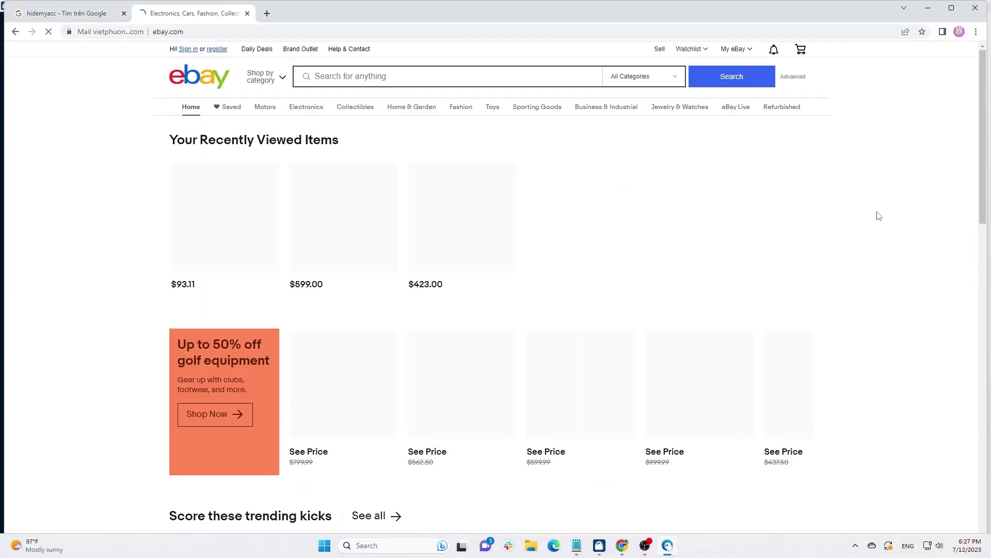
scroll(843, 224, "down", 6)
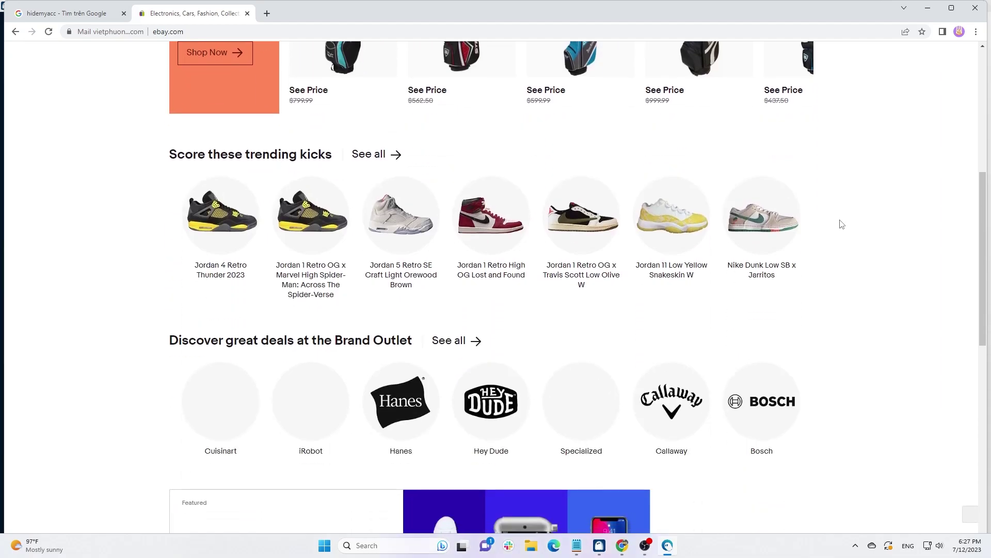
left_click(221, 222)
scroll(607, 271, "down", 2)
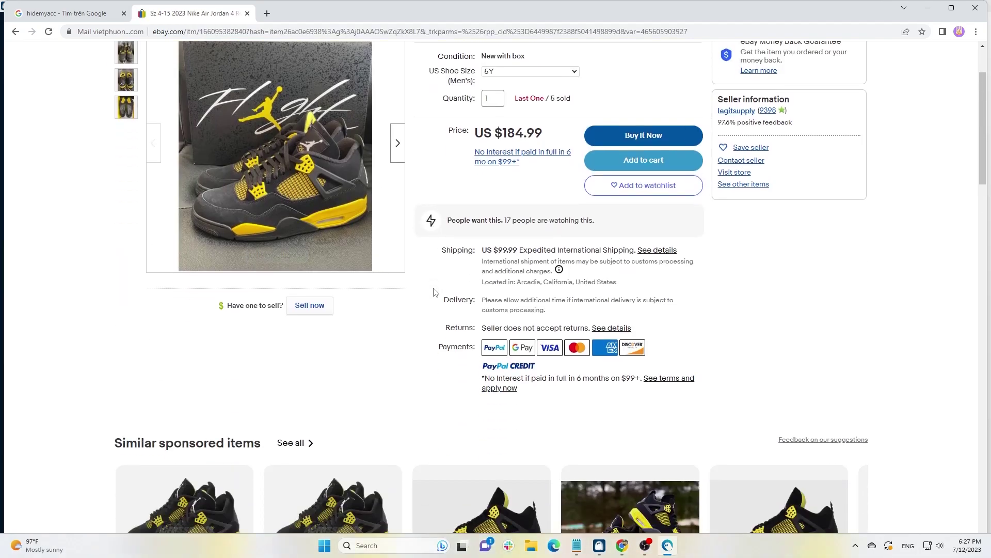
scroll(607, 271, "down", 10)
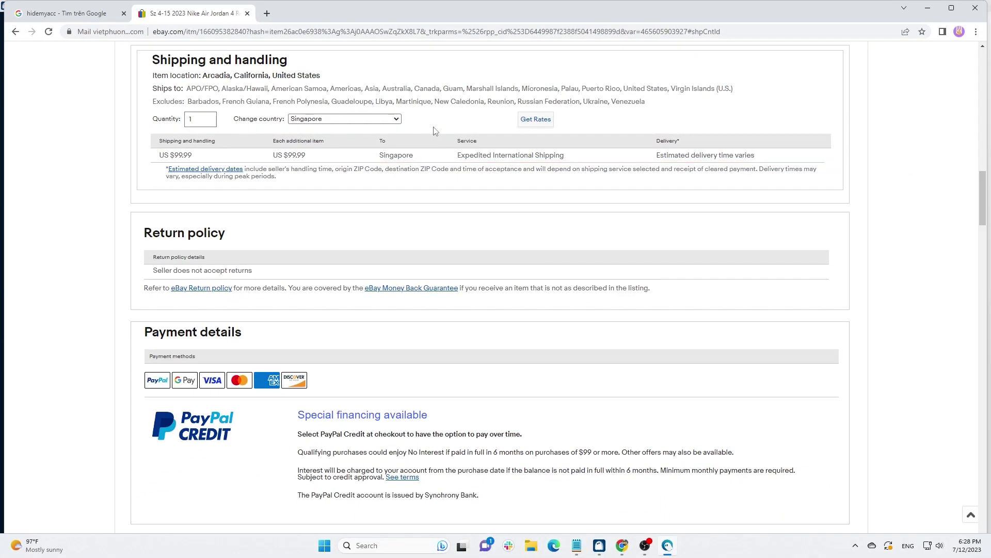
Step: Load whoer.net and ipfighter.com in new tabs to check the Singapore IP
key("ctrl+t")
type("whoer.net")
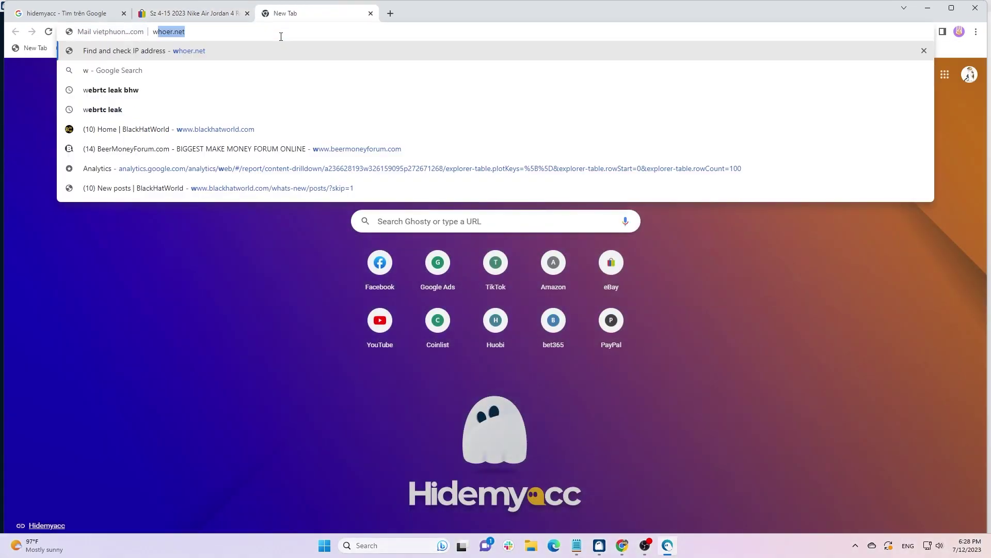
key("Return")
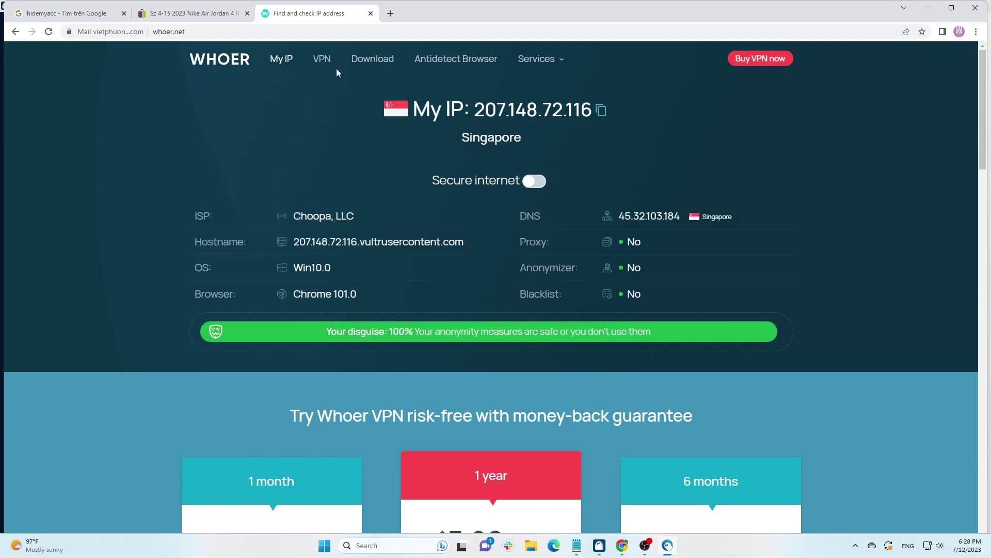
left_click(389, 16)
type("ipfighter.com")
key("Return")
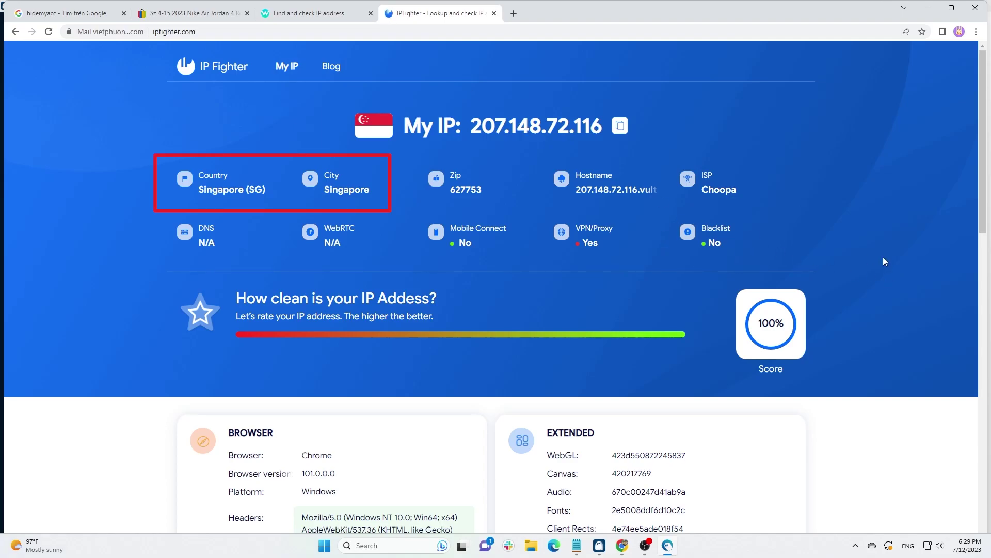
Step: Load ip-score.com in a new tab to check the proxy IP
left_click(513, 13)
type("ip")
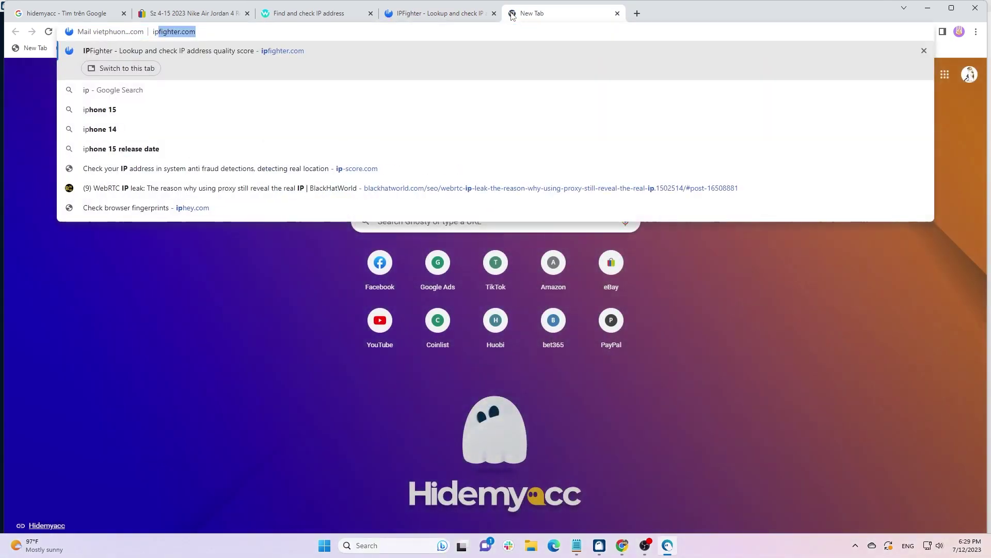
key("BackSpace")
key("BackSpace")
key("BackSpace")
type("ipscore.com")
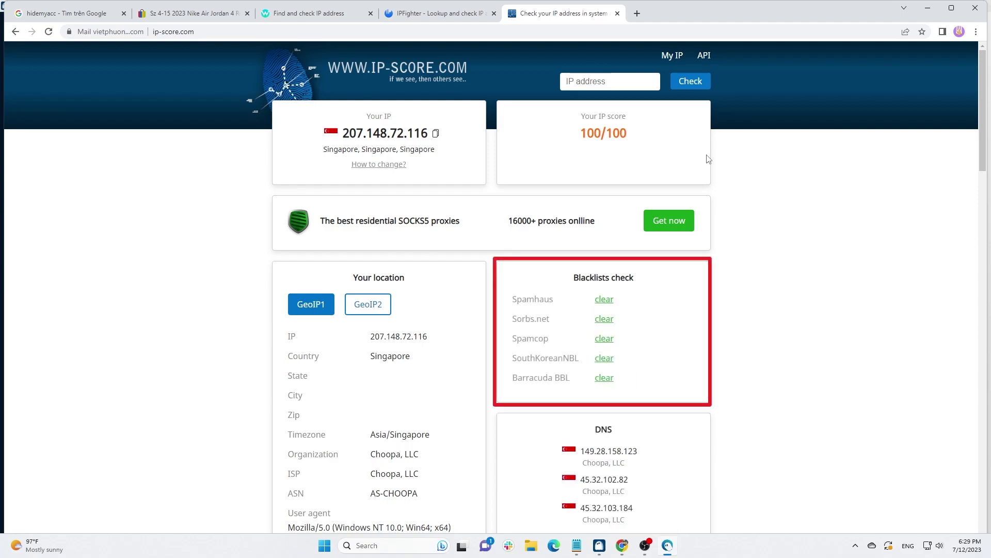
Step: Review the Spamhaus, SORBS, SpamCop, South Korean and Barracuda blacklist lookups
left_click(603, 321)
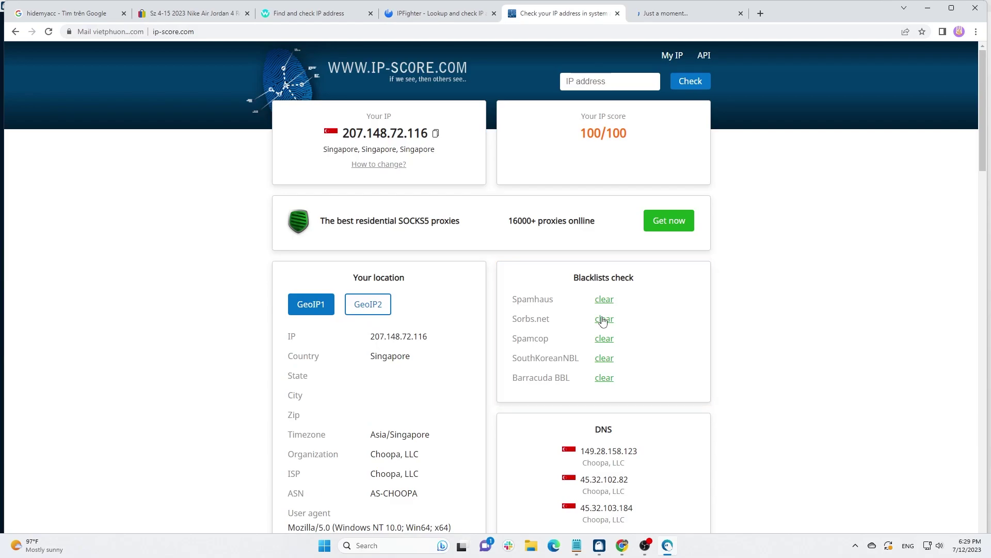
left_click(603, 320)
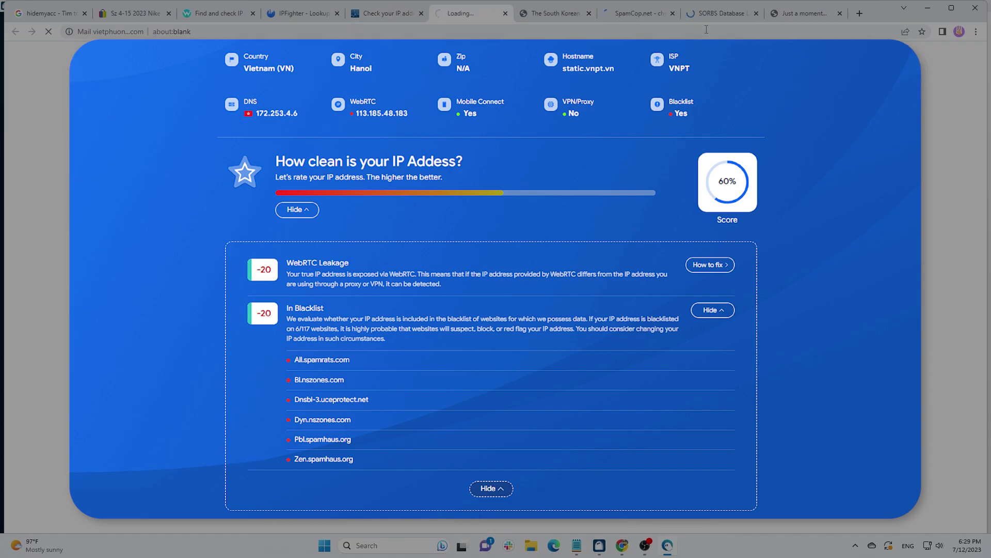
left_click(790, 16)
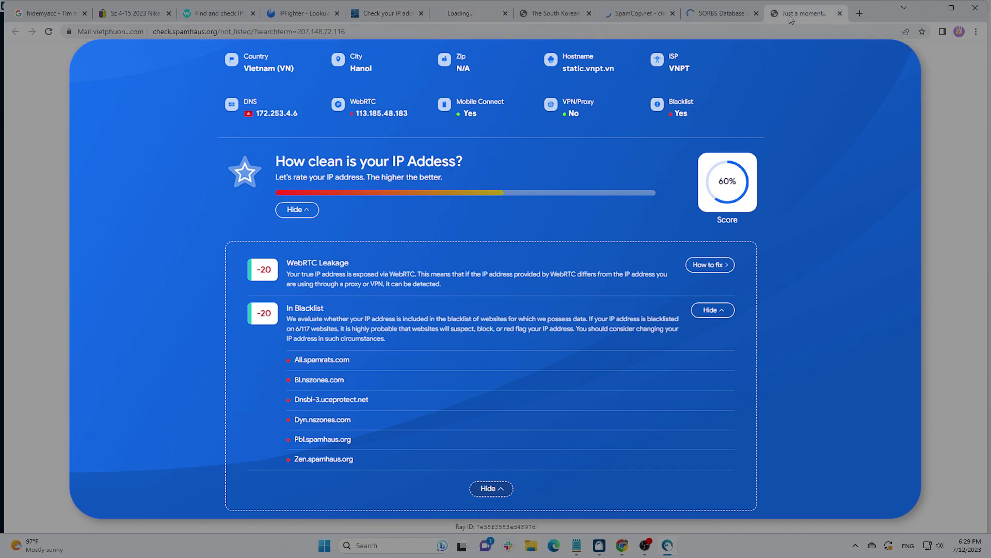
left_click(725, 20)
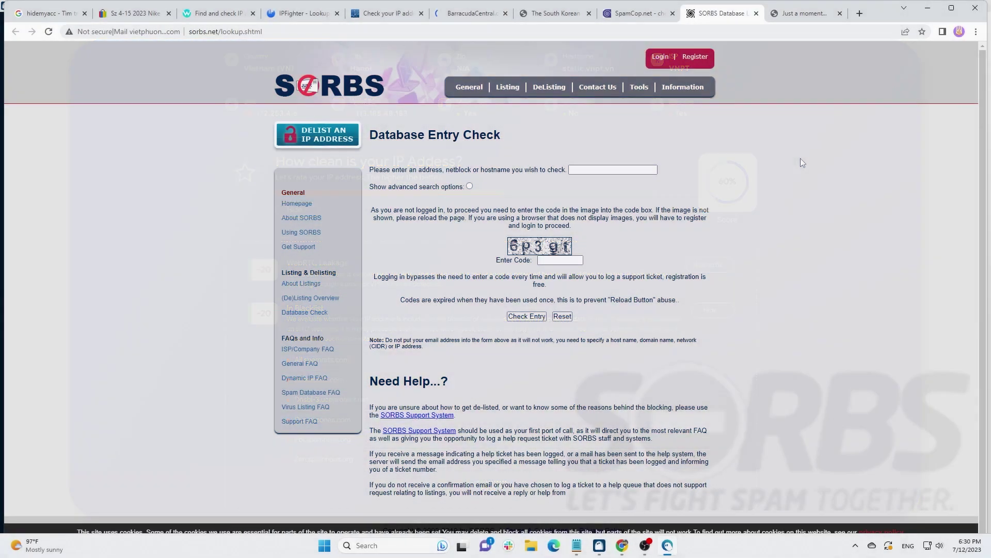
scroll(801, 158, "up", 1)
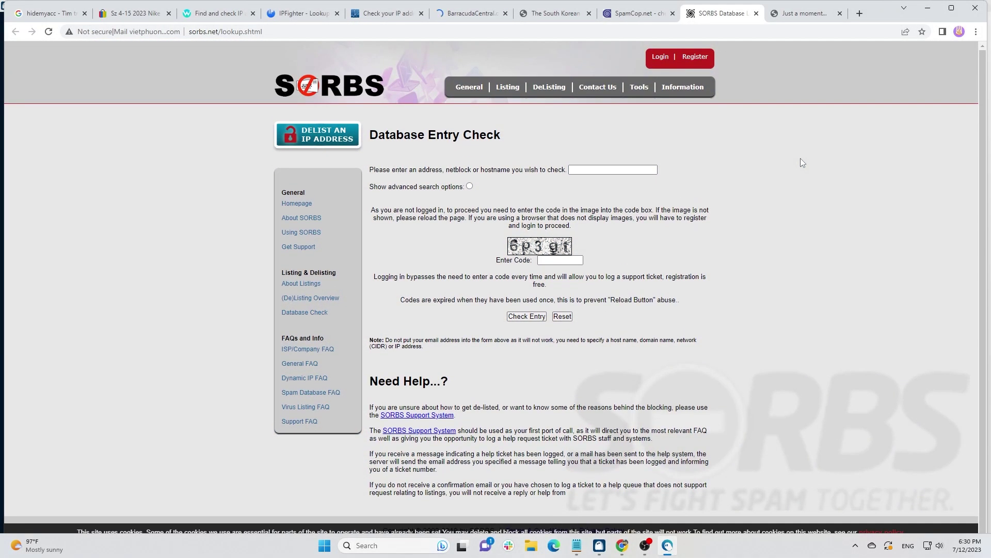
left_click(641, 13)
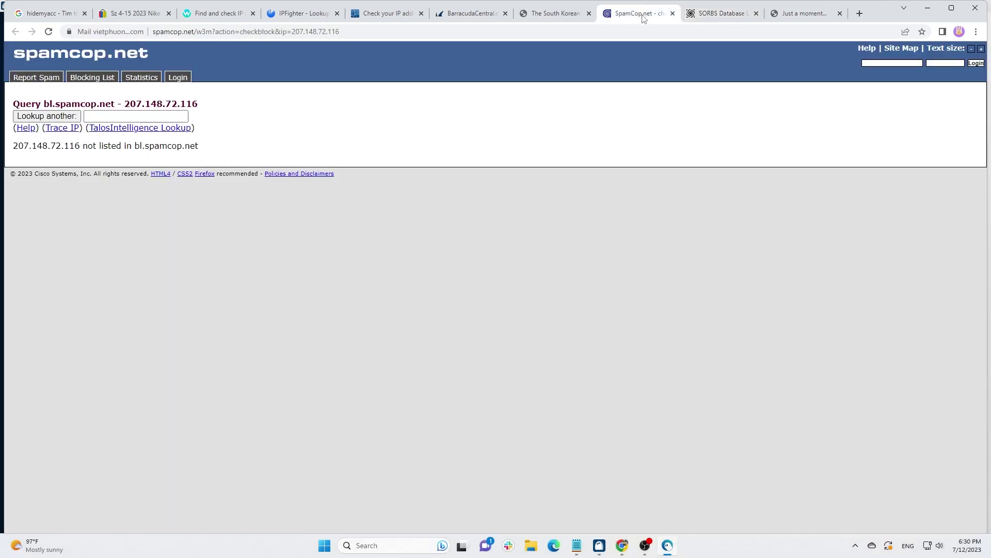
left_click(568, 14)
left_click(487, 14)
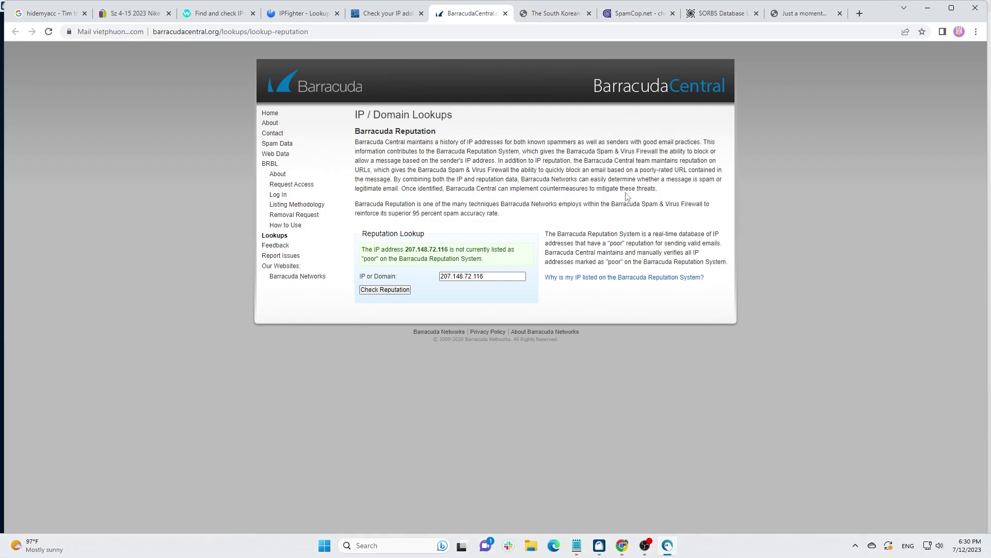
Step: Close the blacklist lookup tabs, leaving the ip-score 100/100 result showing
left_click(411, 4)
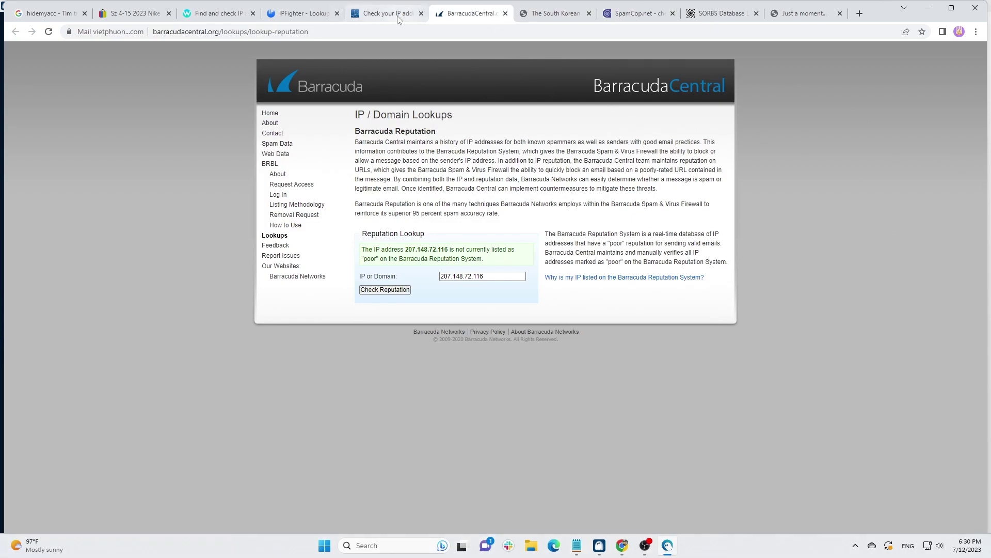
left_click(505, 13)
left_click(504, 16)
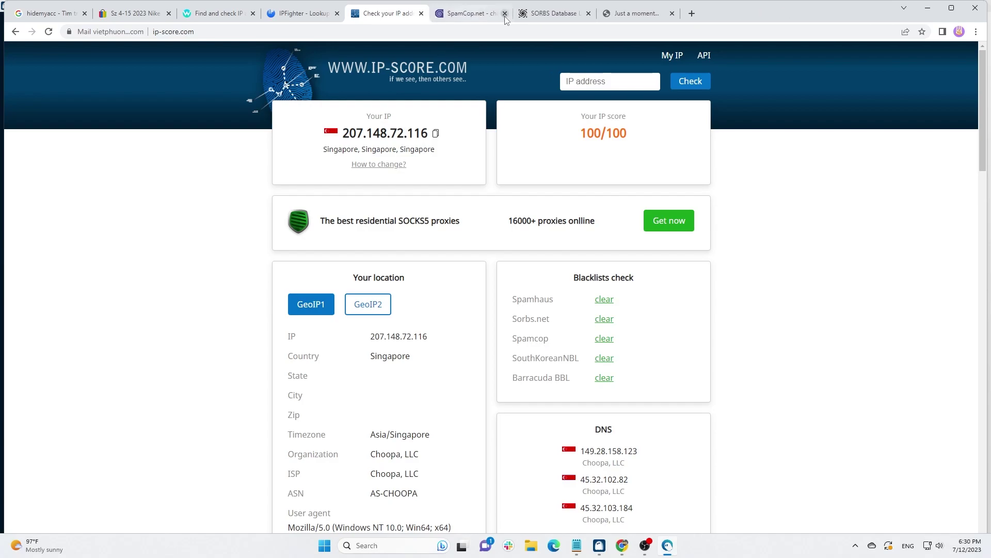
left_click(504, 17)
left_click(505, 17)
left_click(504, 16)
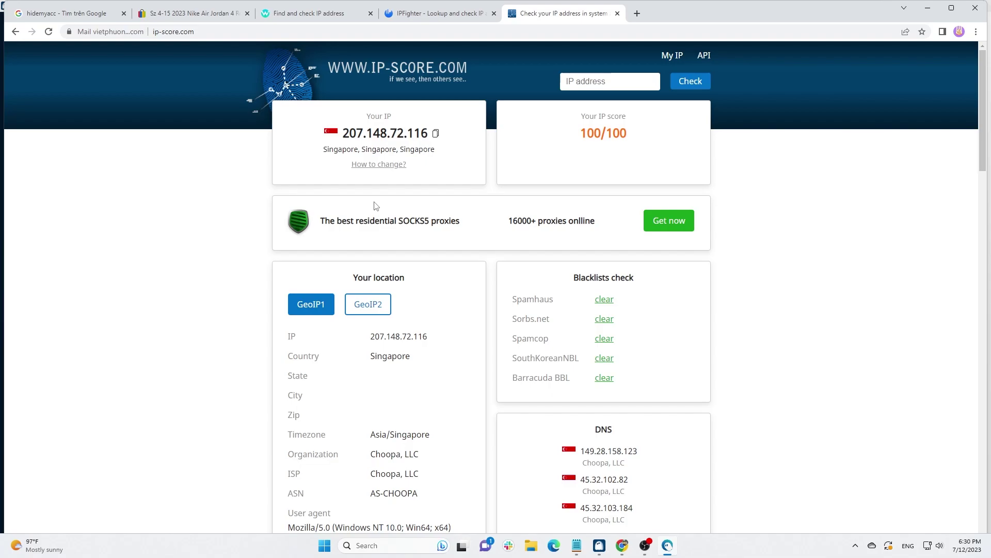
Step: Open IPFighter's 'How to fix' guide for Timezone Different on the second profile's 75% result
left_click(449, 13)
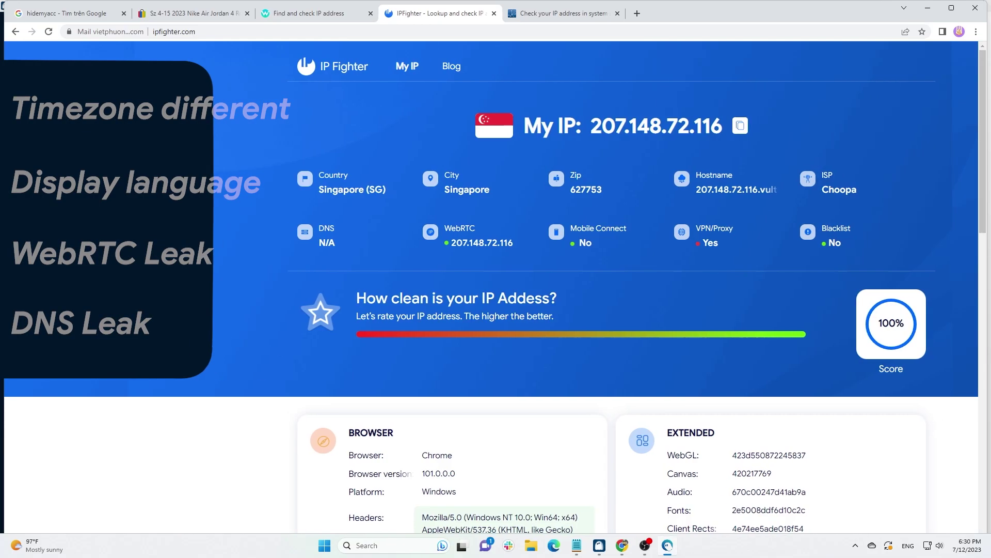
left_click(600, 551)
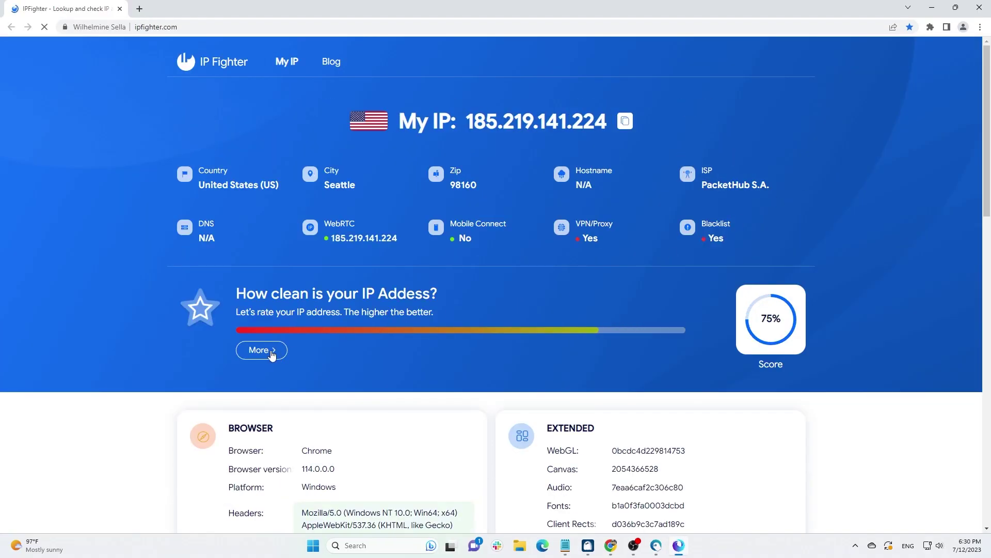
left_click(262, 349)
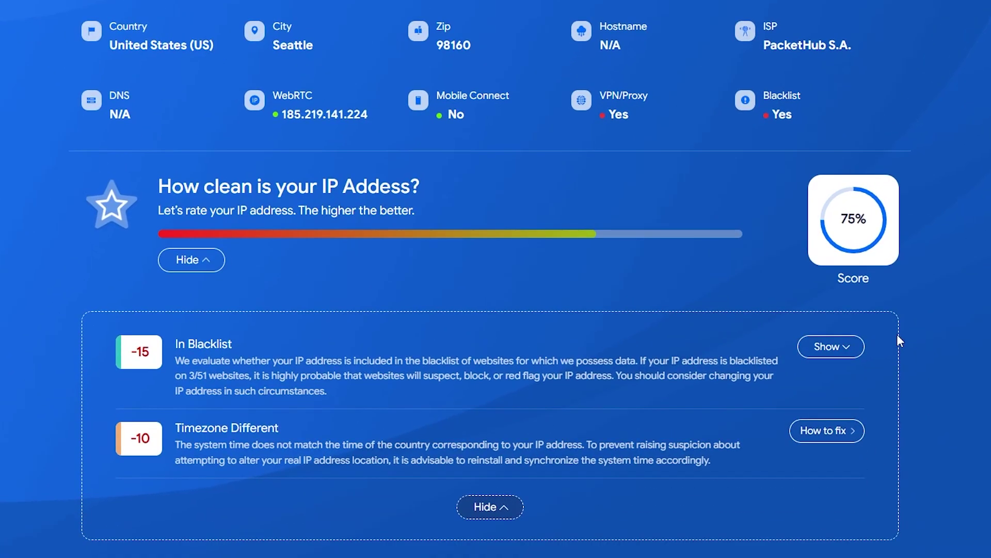
left_click(850, 431)
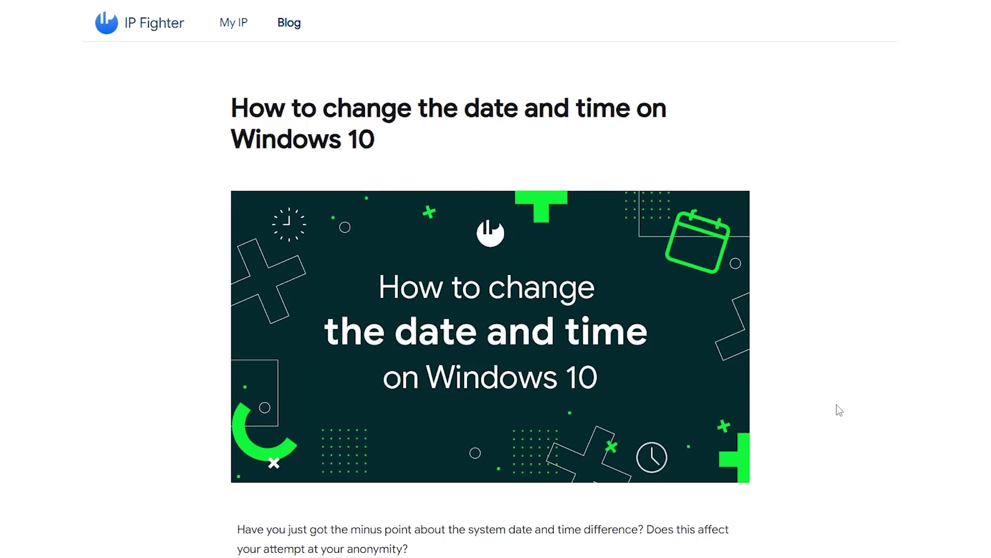
scroll(840, 409, "down", 6)
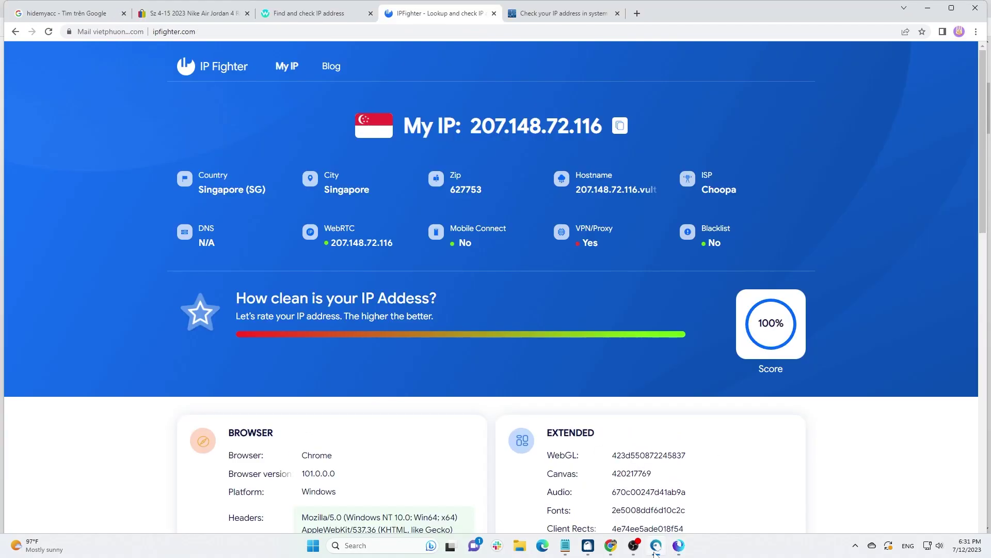
Step: Check the 100/100 IP-Score result, then load whatismyip.com in a new tab
left_click(568, 13)
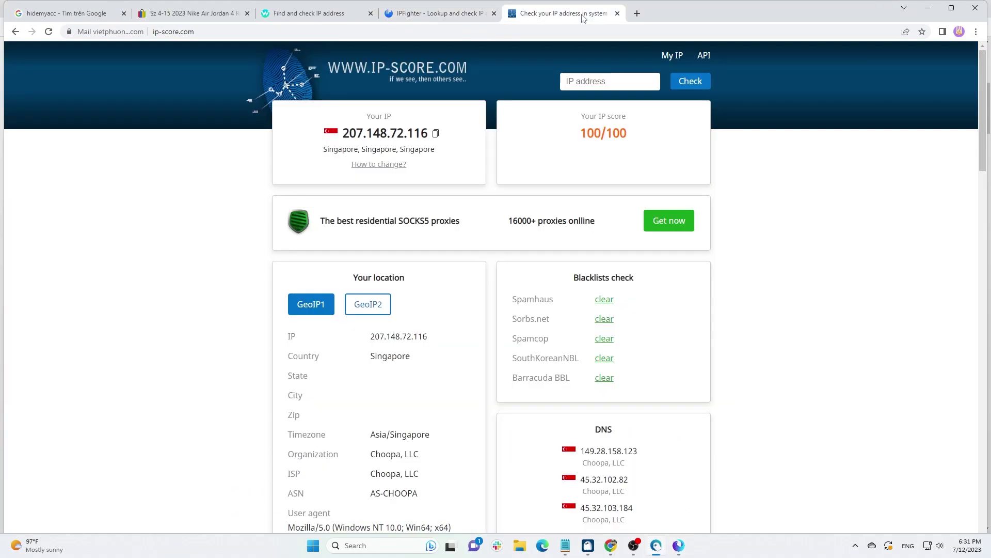
left_click(634, 15)
type("wha")
key("Return")
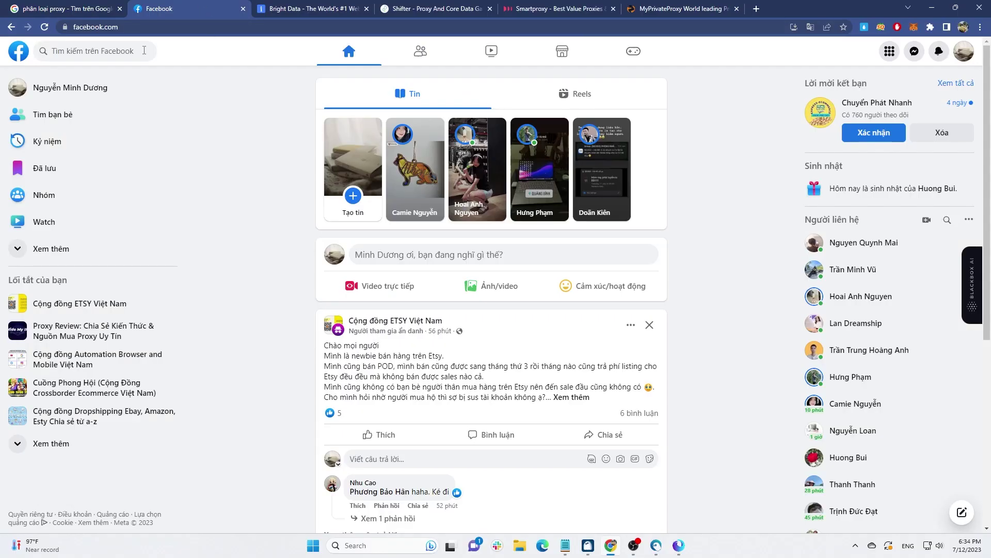
Step: Open the 'Proxy Review' group from recent Facebook searches and scroll through its posts
left_click(138, 53)
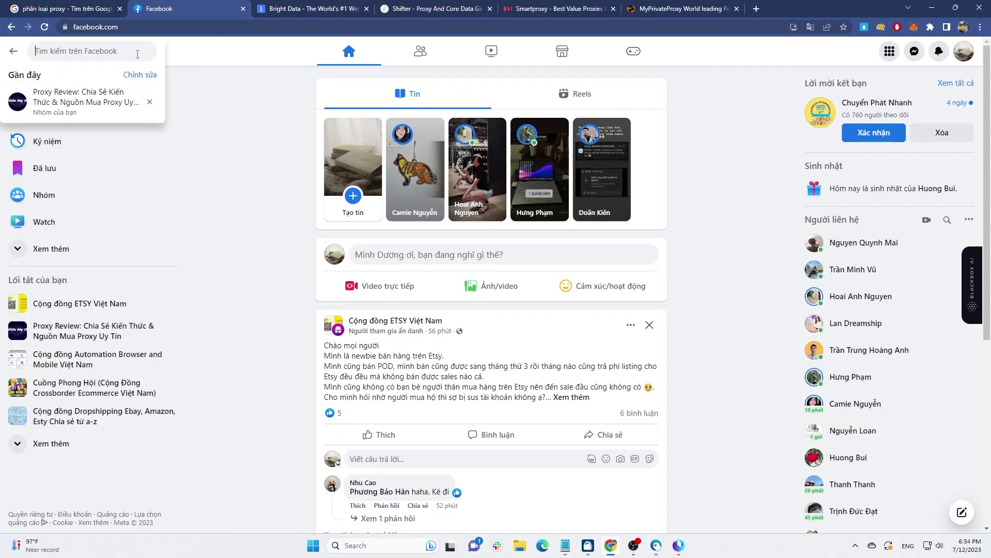
left_click(98, 103)
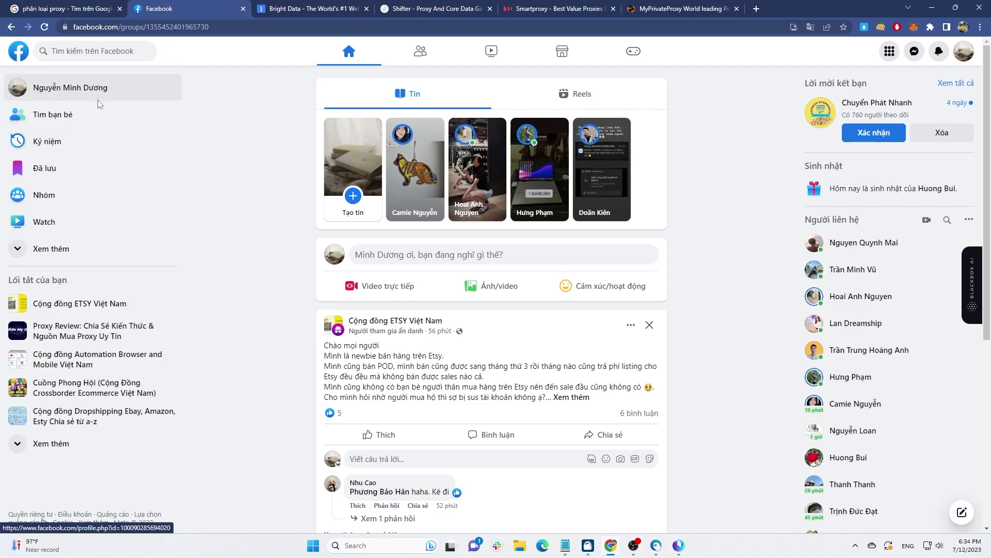
scroll(235, 148, "up", 3)
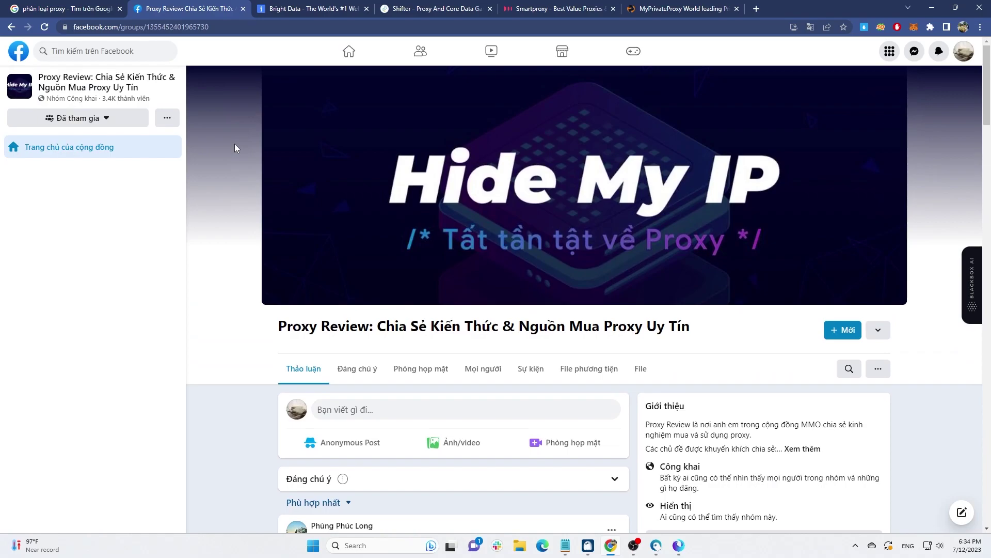
scroll(235, 147, "down", 3)
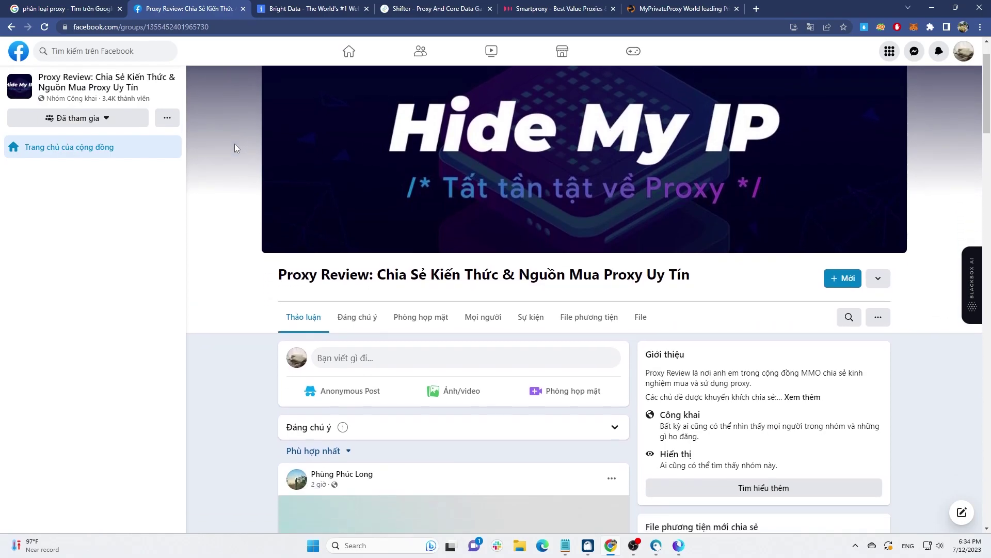
scroll(226, 217, "down", 6)
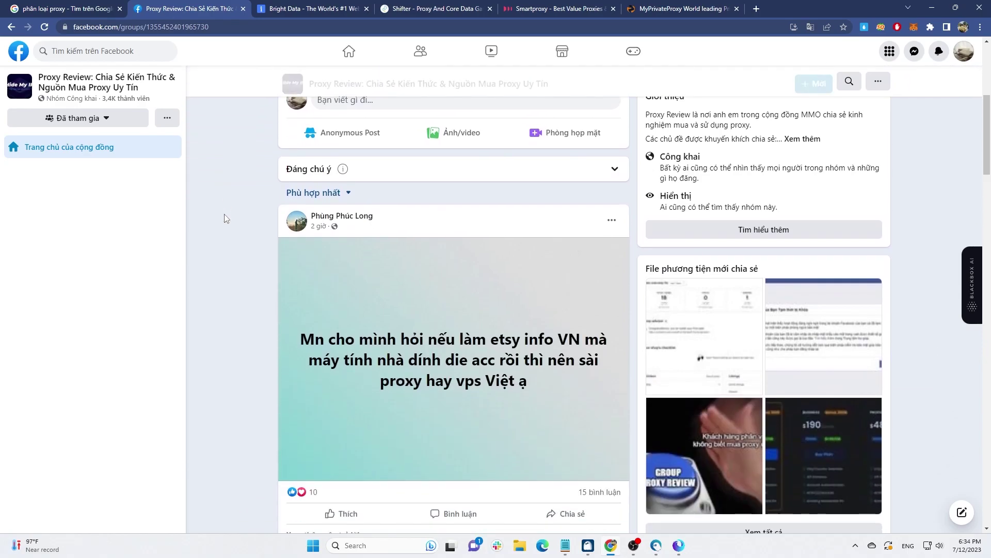
scroll(225, 218, "down", 6)
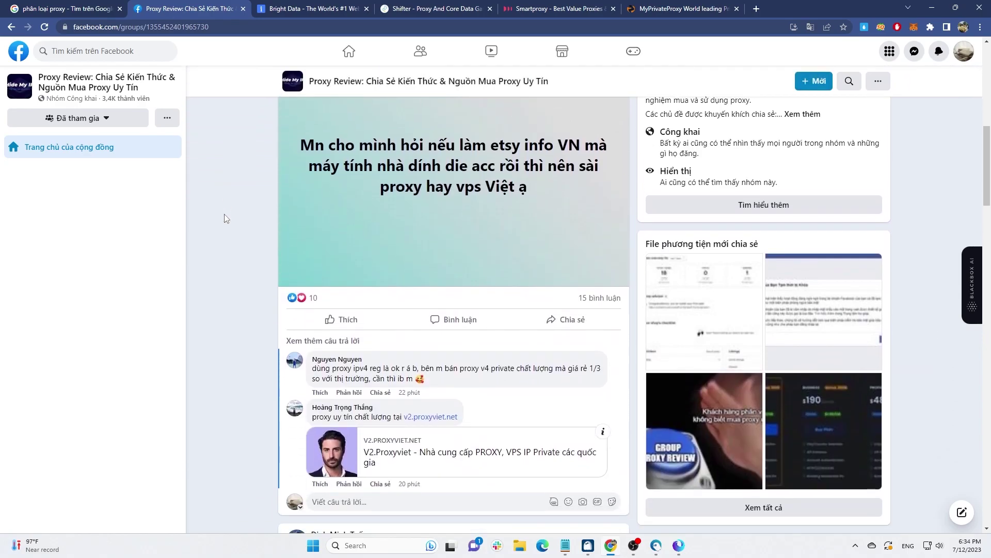
scroll(225, 218, "down", 2)
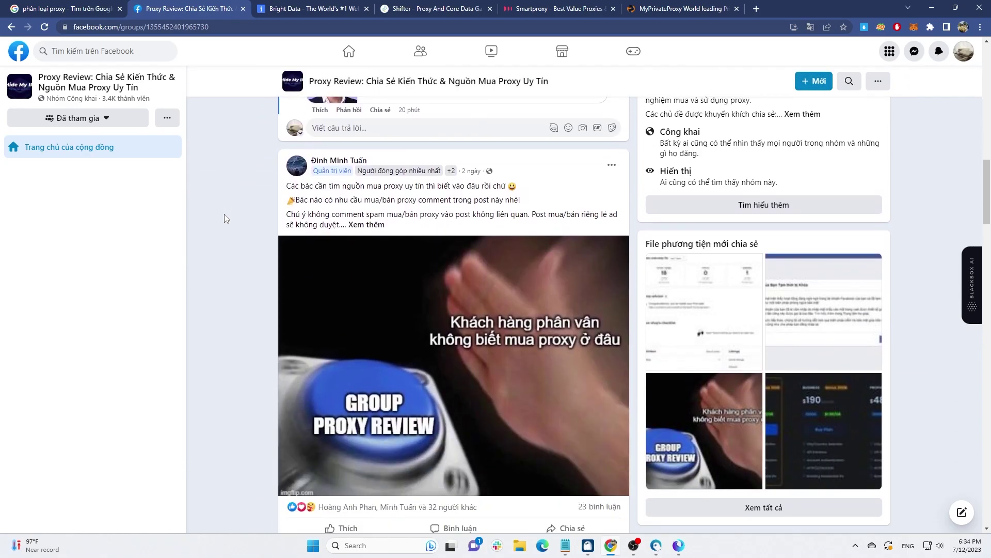
scroll(226, 218, "down", 2)
scroll(224, 214, "down", 7)
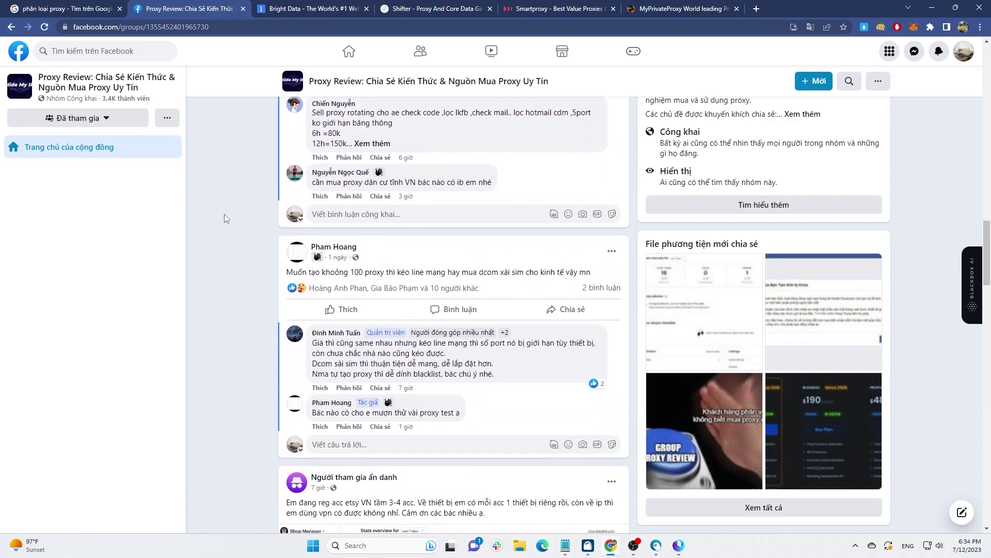
scroll(224, 213, "down", 1)
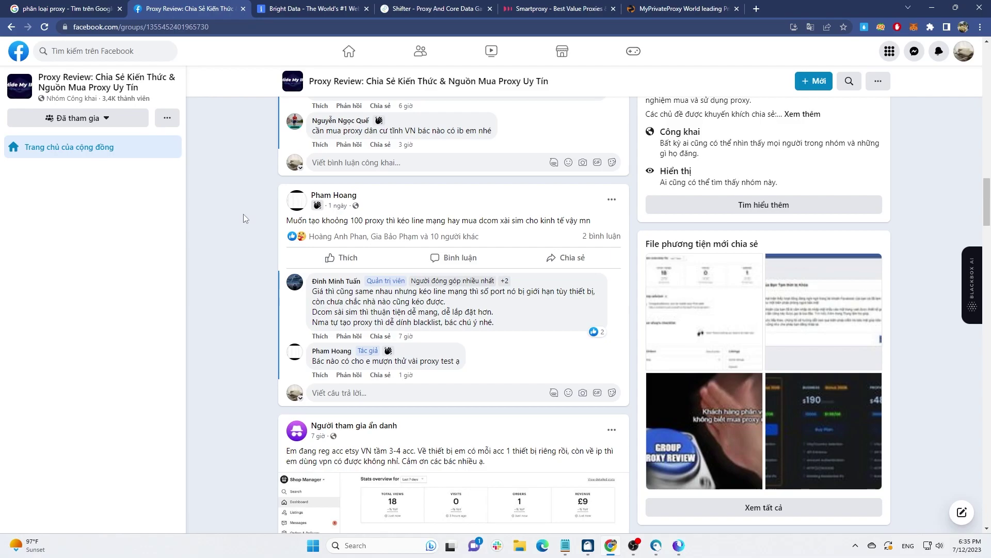
Step: View the Bright Data, Shifter, Smartproxy and MyPrivateProxy tabs, then accept myprivateproxy.net's cookies
left_click(311, 5)
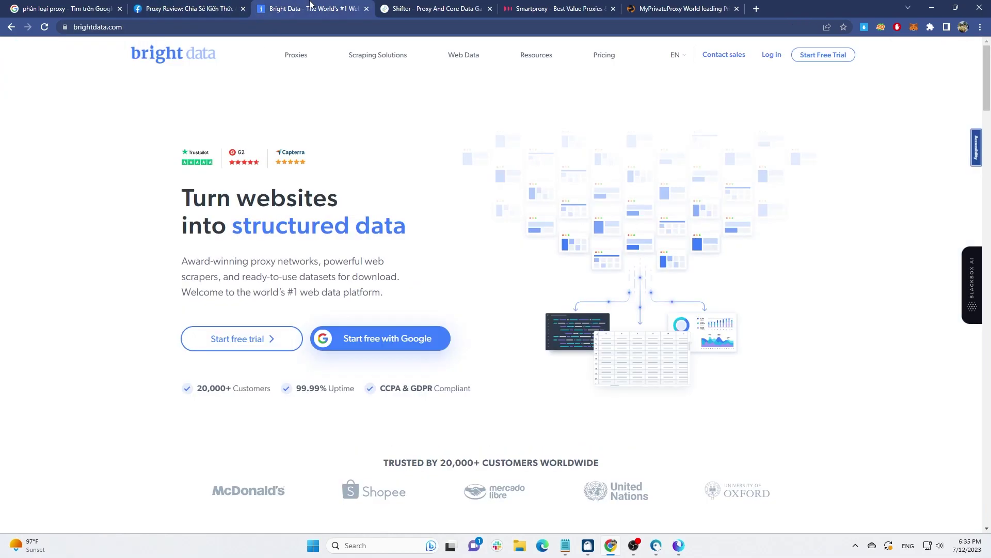
left_click(438, 6)
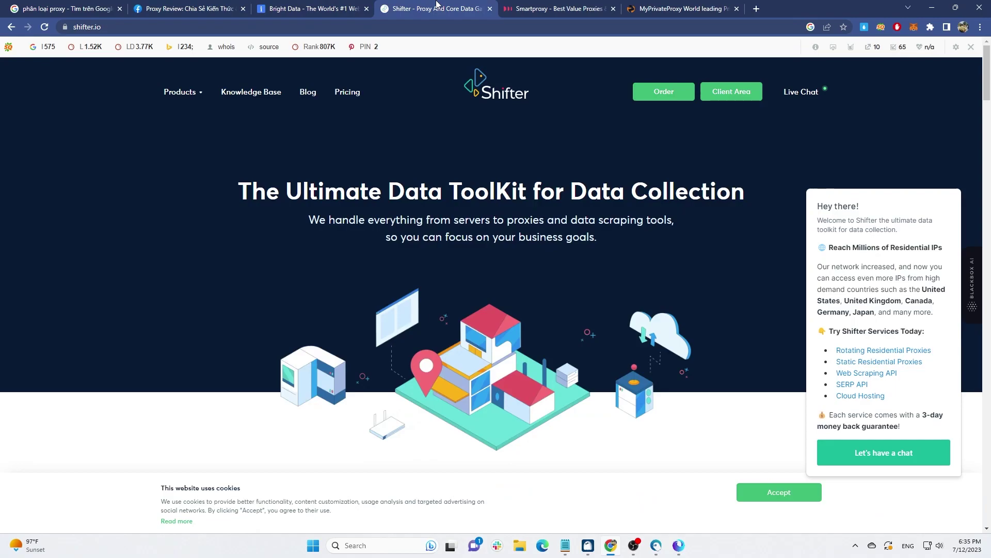
left_click(541, 8)
left_click(655, 9)
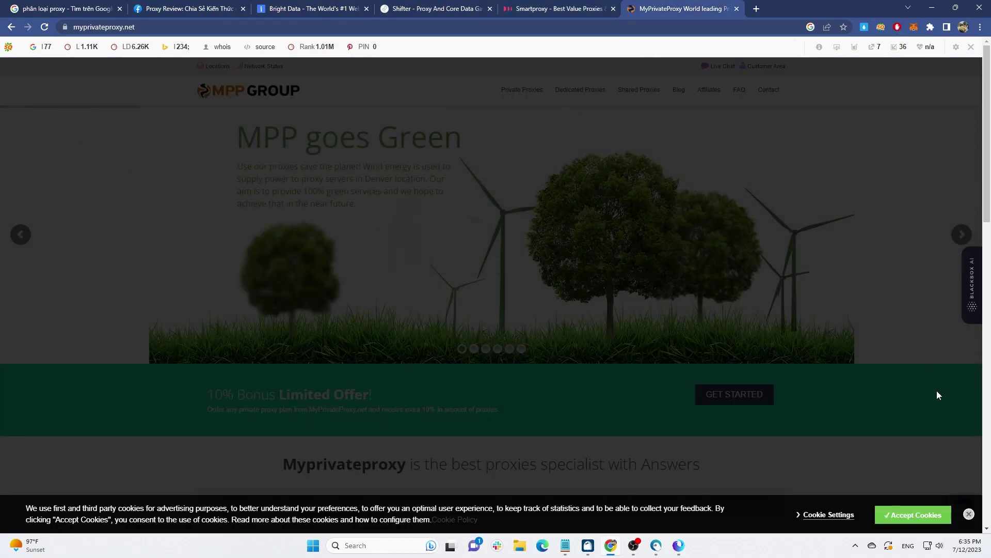
left_click(908, 514)
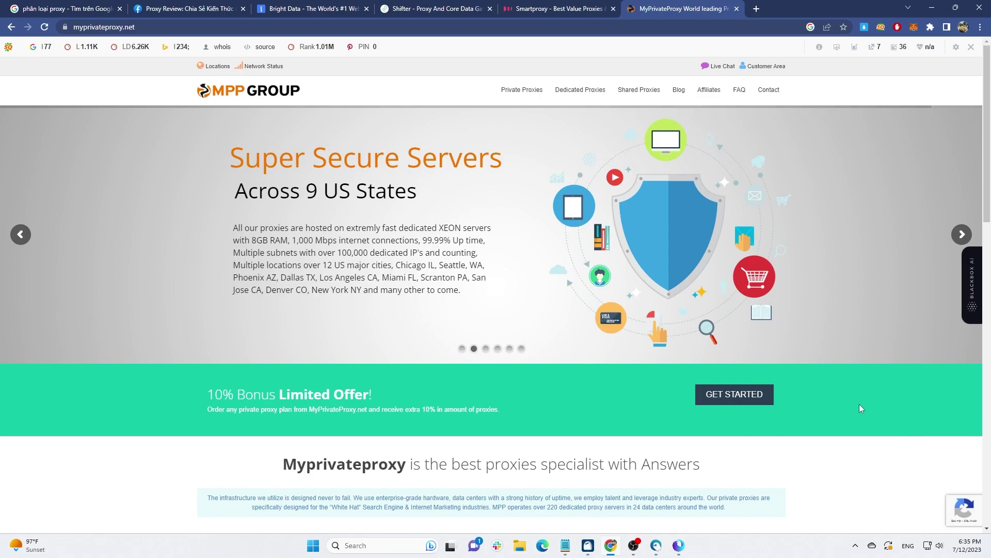
Step: Search for 'sockescort' from a new Chrome tab
left_click(757, 9)
type("socke")
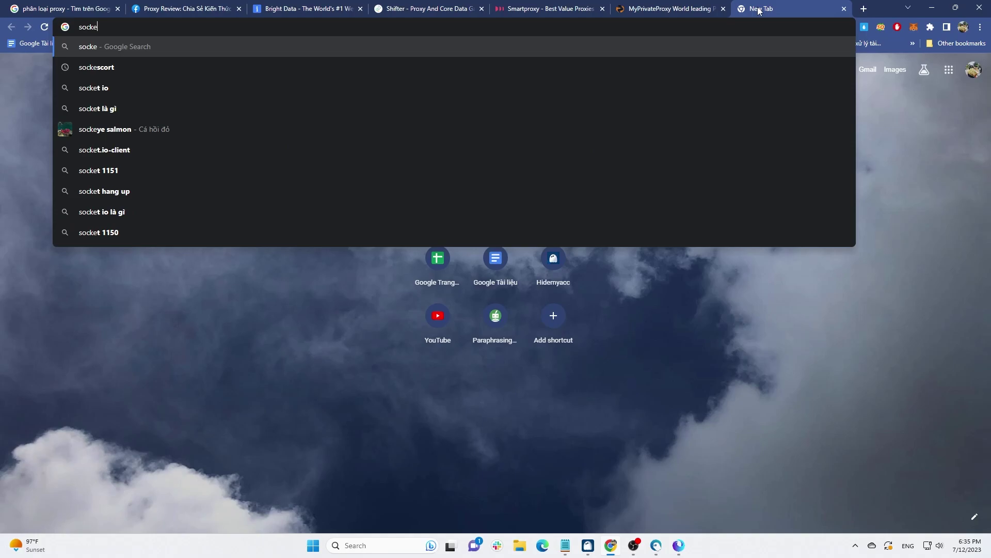
key("Down")
key("Return")
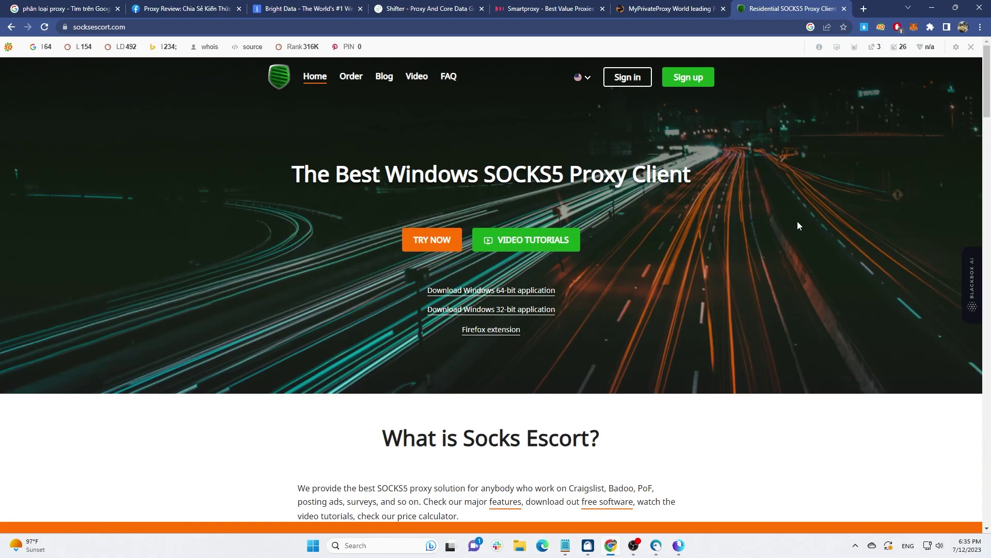
Step: Scroll socksescort.com down to the real-time stats showing 34010 proxies in 102 countries
scroll(790, 237, "down", 7)
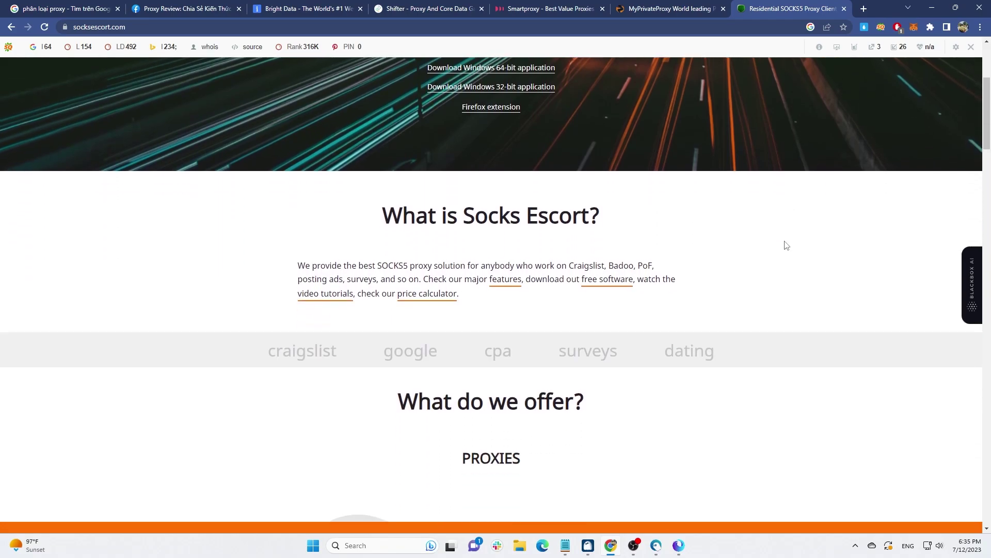
scroll(787, 244, "down", 4)
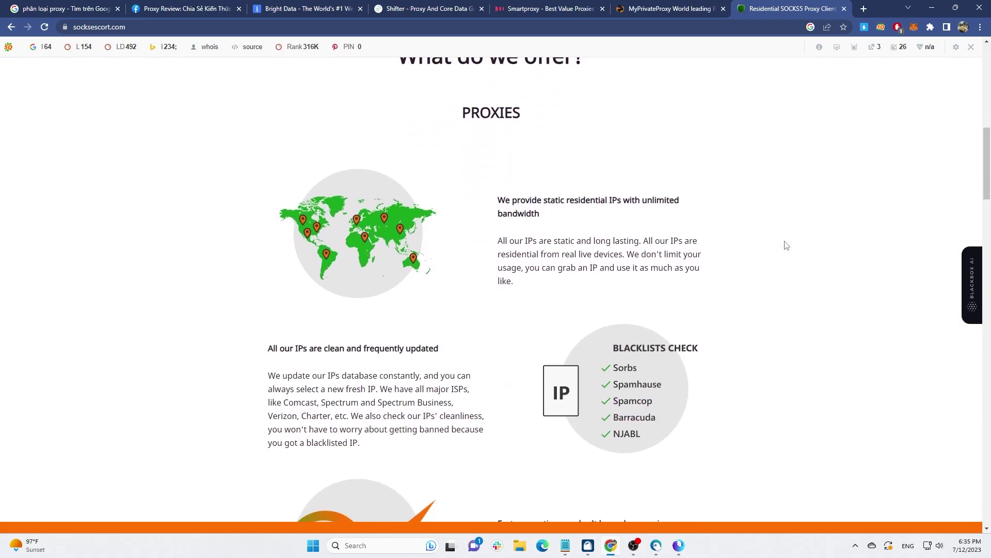
scroll(787, 245, "up", 1)
scroll(787, 245, "down", 1)
scroll(786, 245, "down", 6)
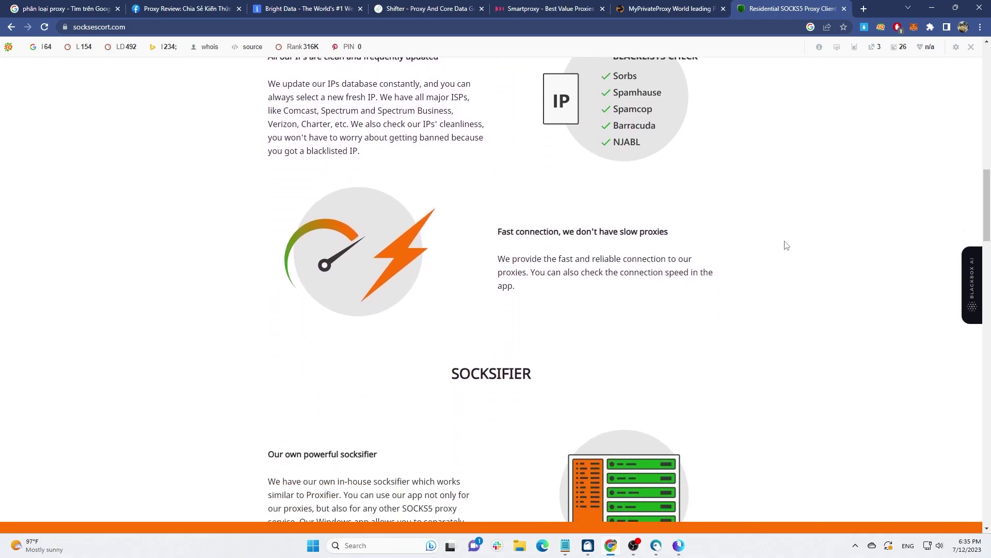
scroll(787, 245, "down", 5)
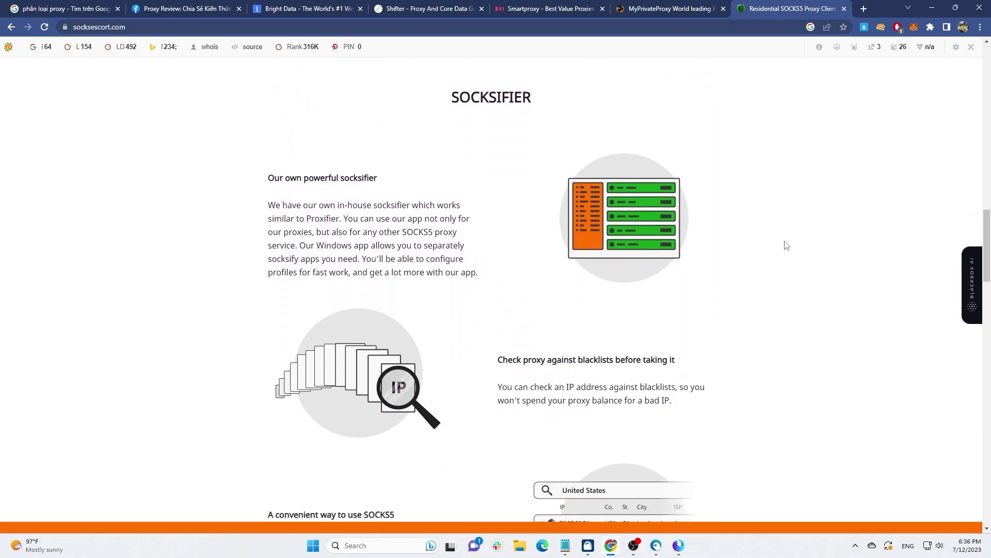
scroll(786, 245, "down", 6)
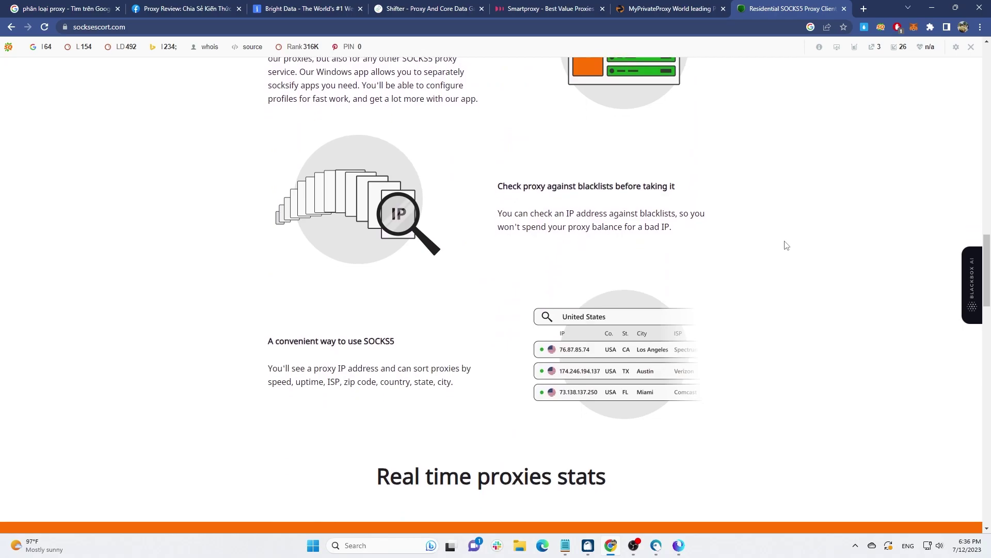
scroll(786, 245, "down", 4)
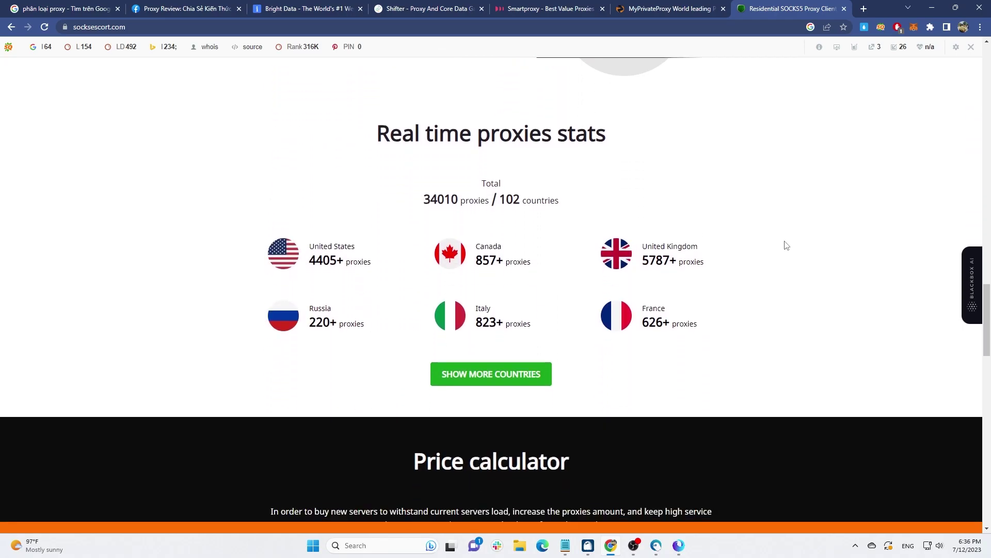
Step: Go back to the Proxy Review group on Facebook and return to the top of the page
left_click(222, 8)
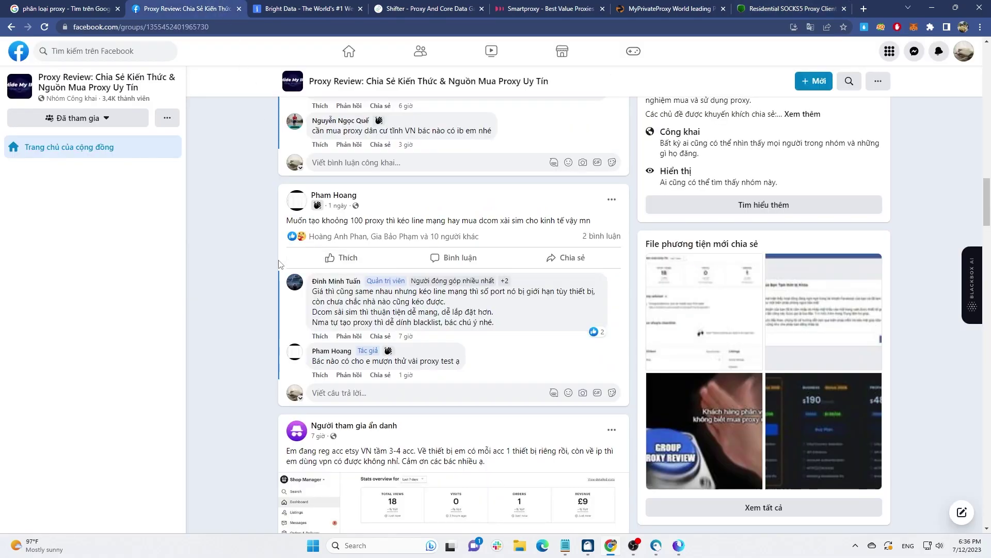
scroll(279, 264, "down", 1)
scroll(279, 264, "up", 15)
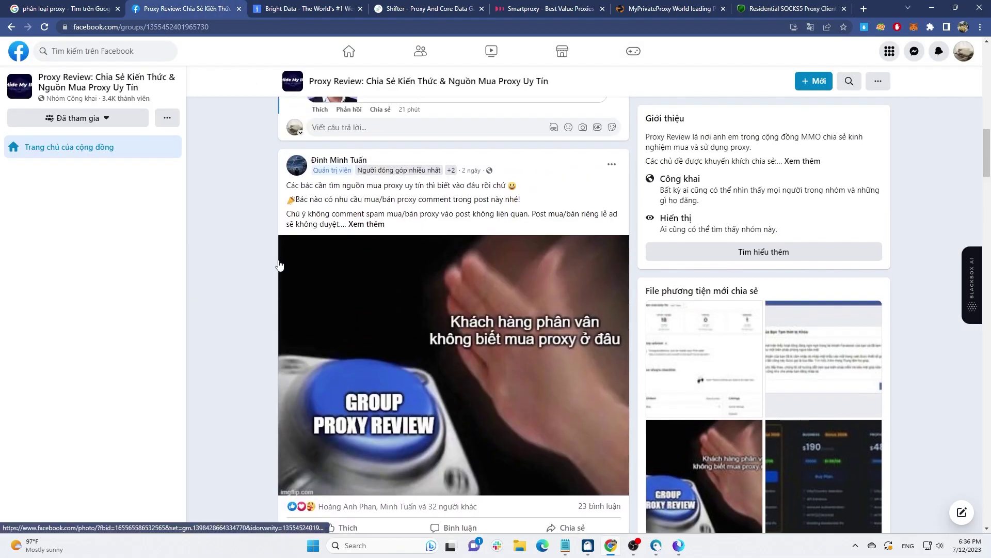
scroll(278, 260, "up", 6)
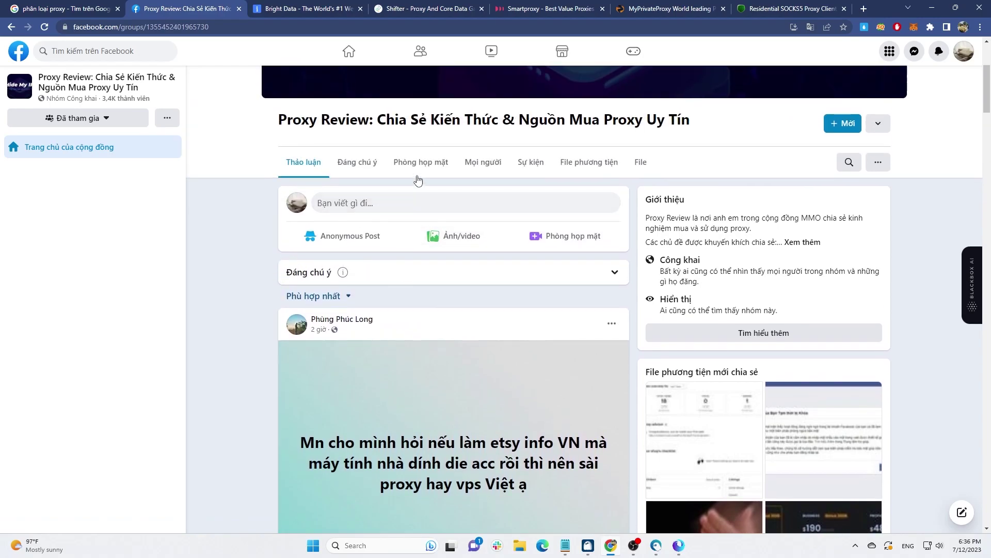
Step: Browse the 'Đáng chú ý' featured posts on clean proxies, blacklists and seven proxy classifications
left_click(365, 165)
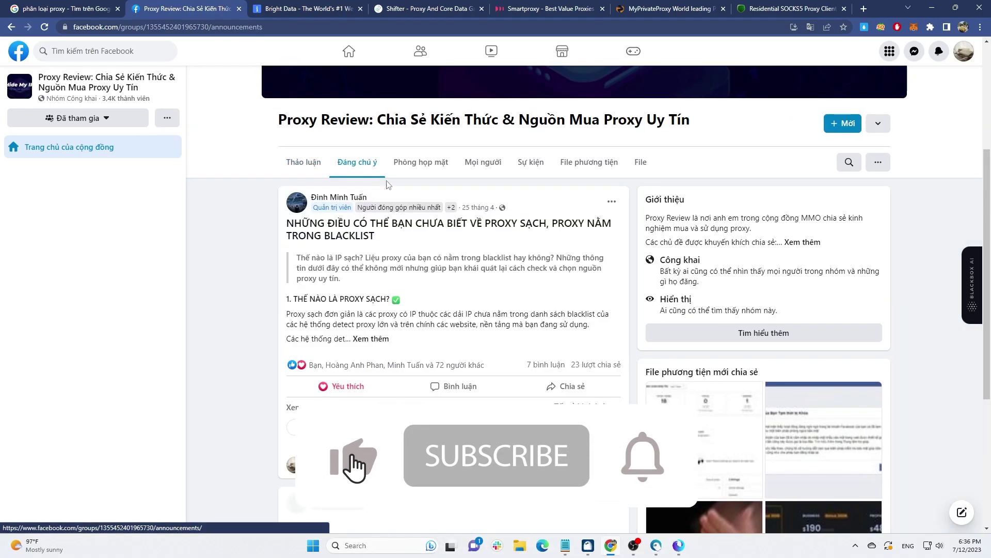
scroll(629, 283, "down", 2)
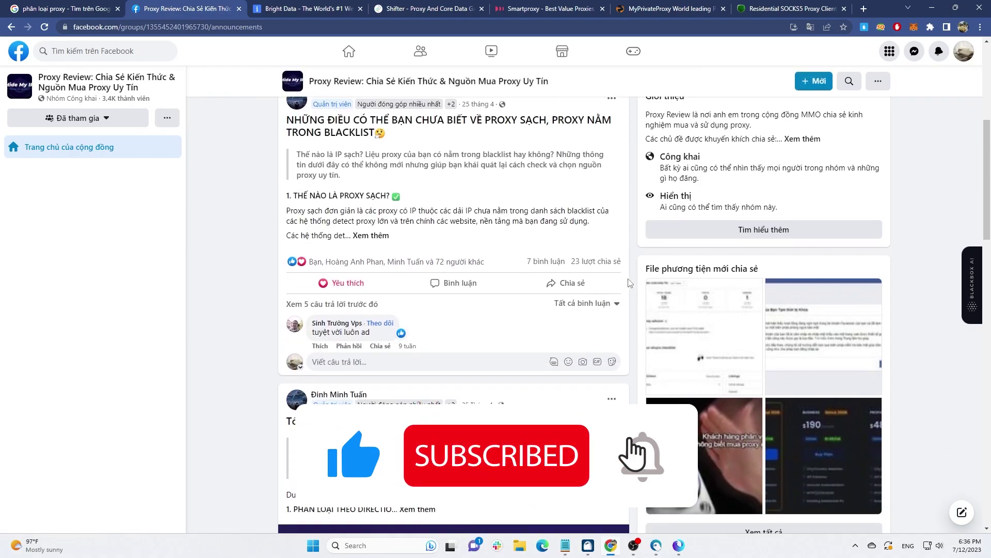
scroll(629, 283, "down", 6)
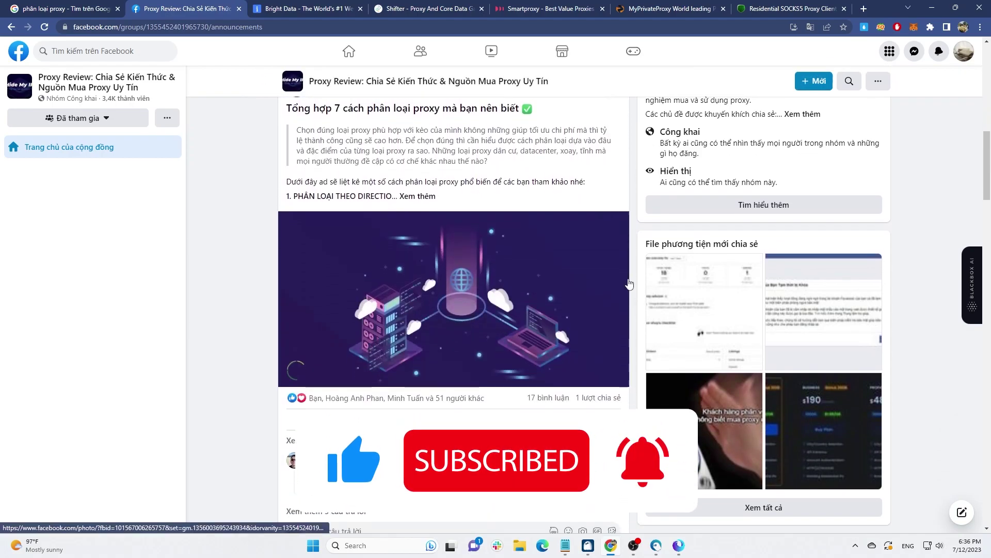
scroll(629, 283, "down", 13)
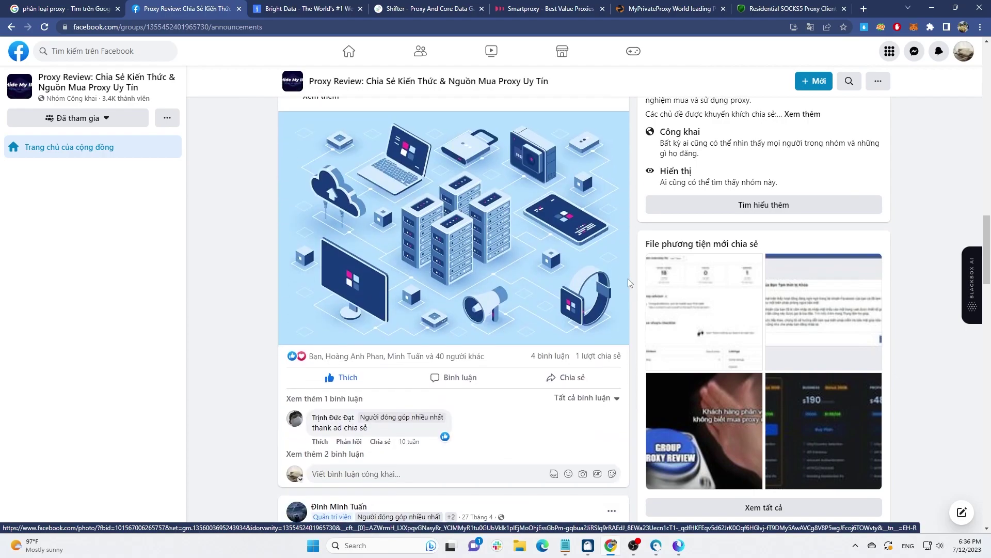